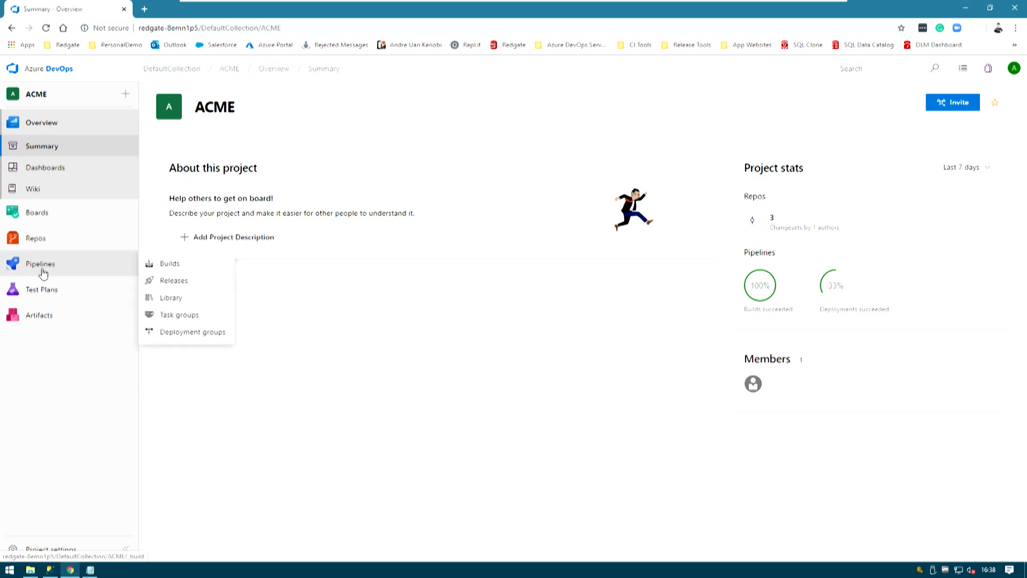
Create a new release pipeline from an empty job and name its stage Testing
left_click(40, 245)
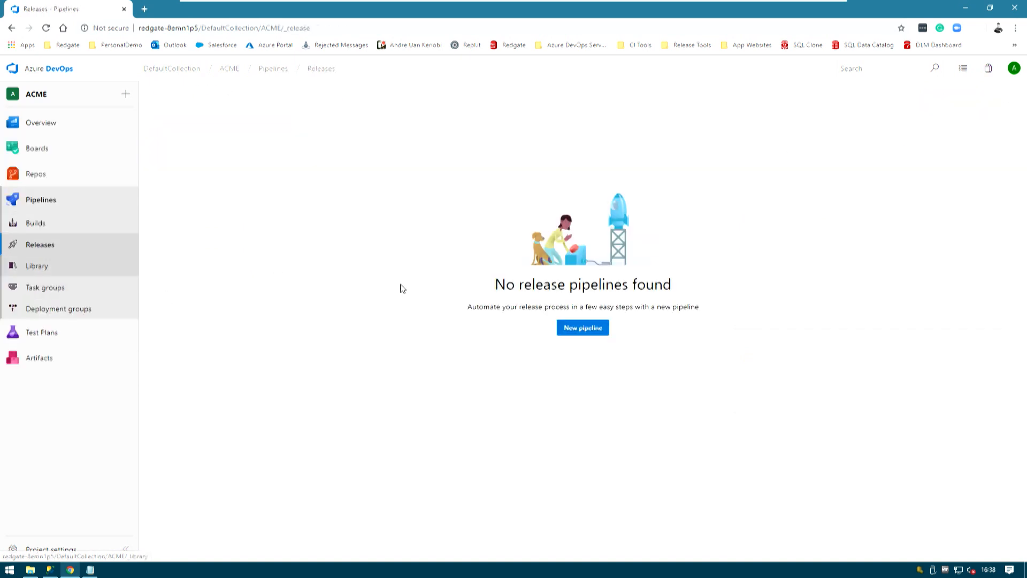
left_click(584, 328)
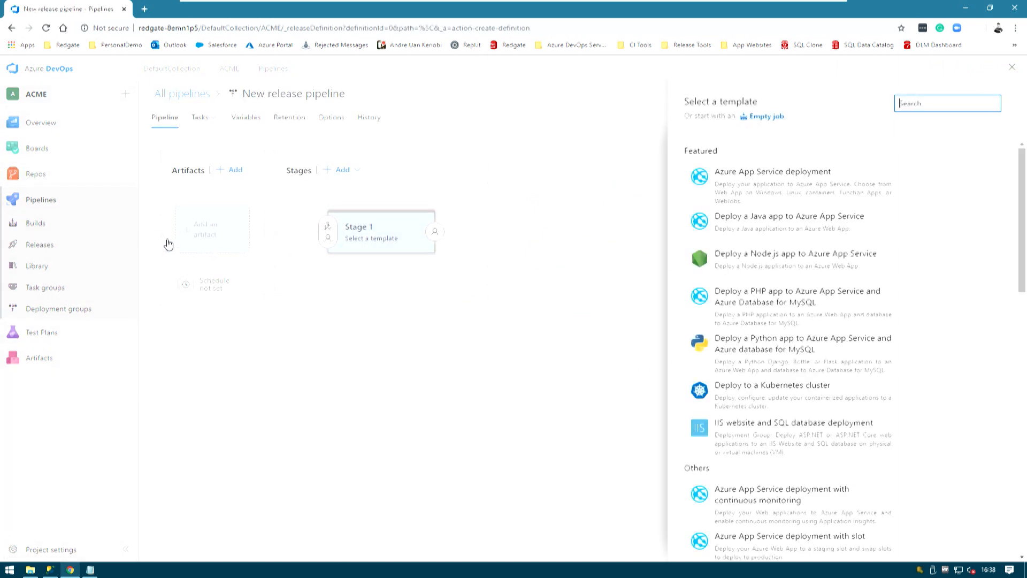
left_click(760, 117)
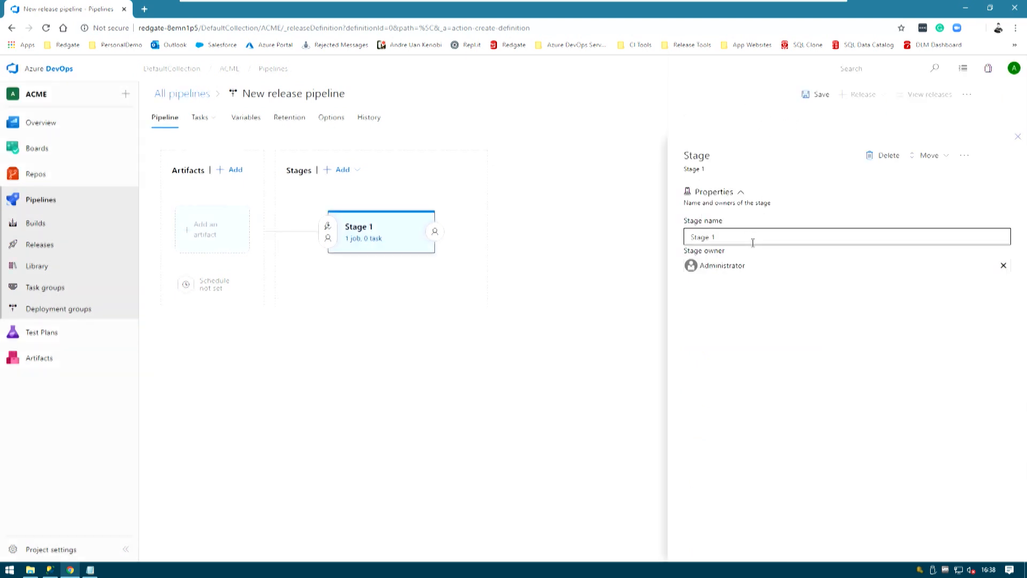
type("TEstin")
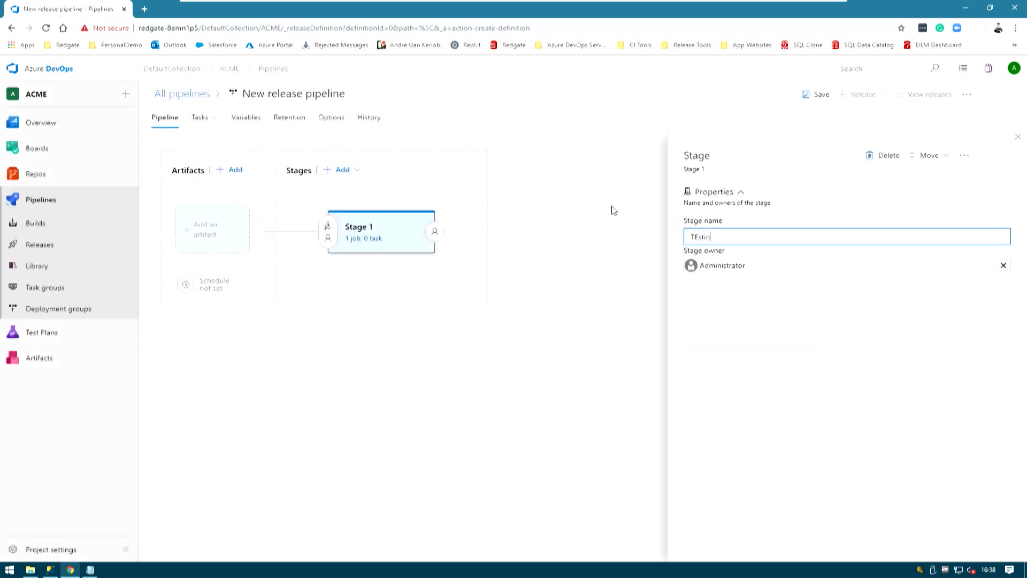
type("g")
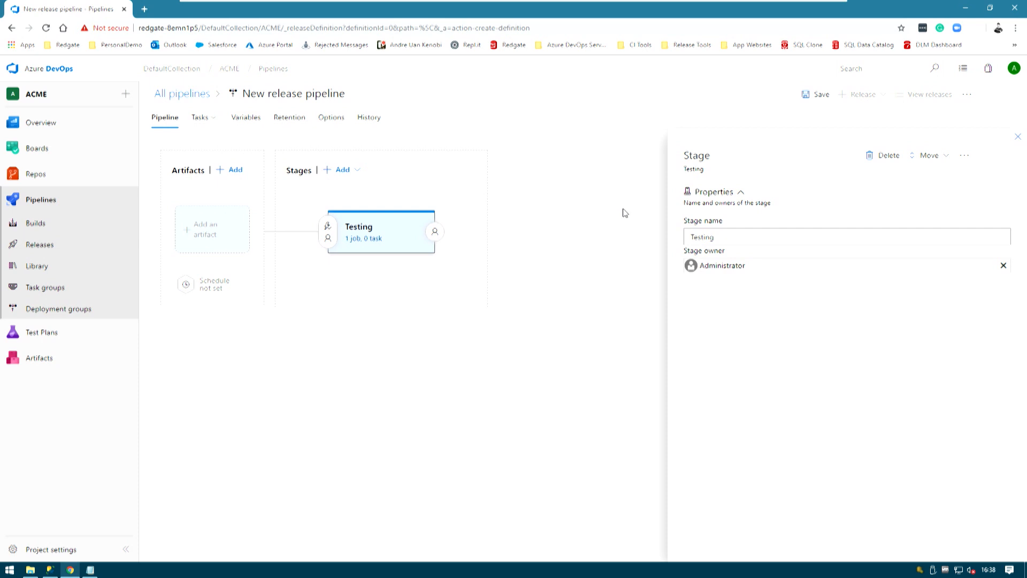
Add the CI build pipeline of the ACME project as the release pipeline's artifact
left_click(208, 225)
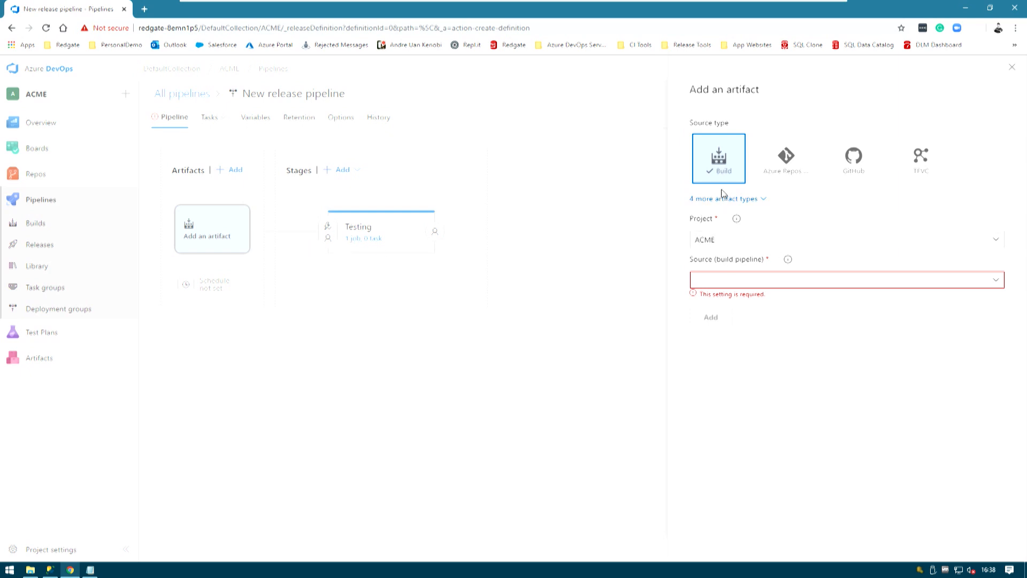
left_click(996, 281)
left_click(756, 296)
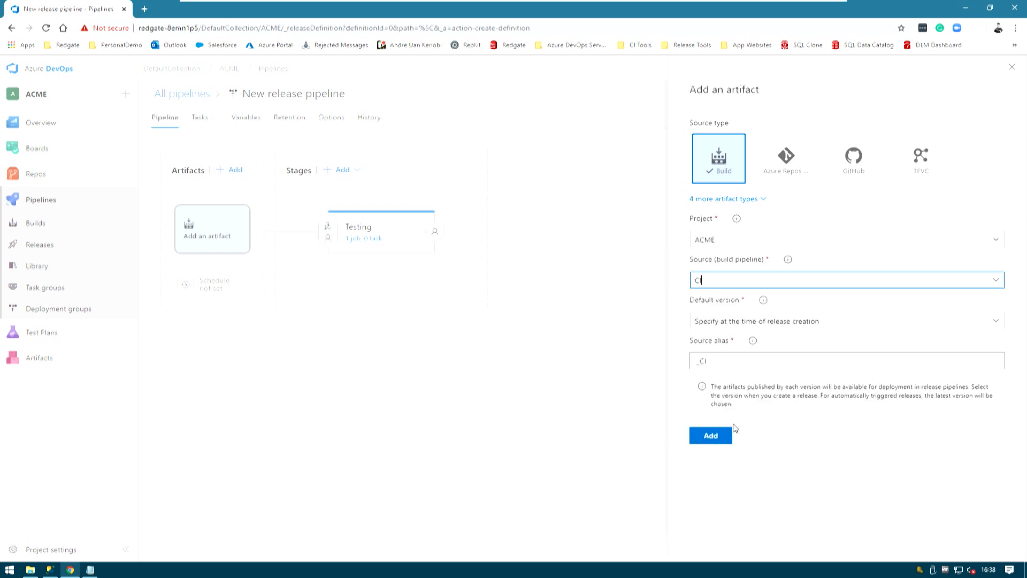
left_click(704, 439)
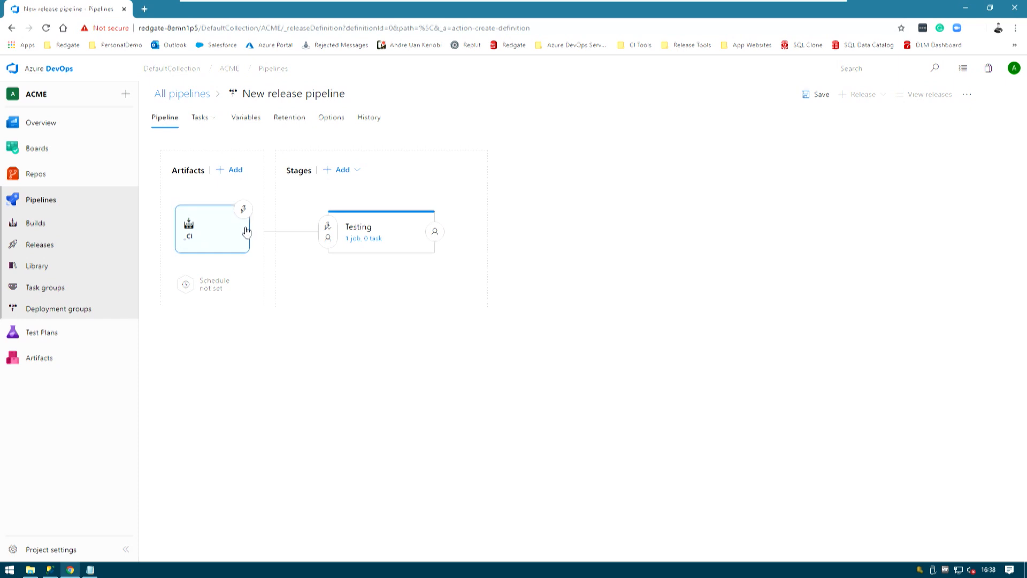
Add two Redgate SQL Change Automation: Release tasks to the Testing stage's agent job
left_click(367, 239)
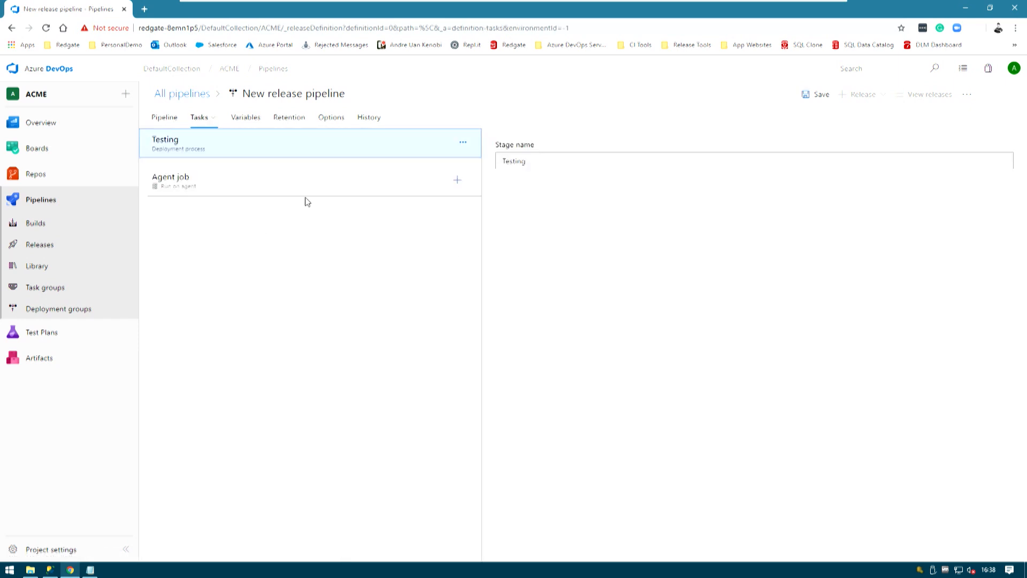
left_click(239, 187)
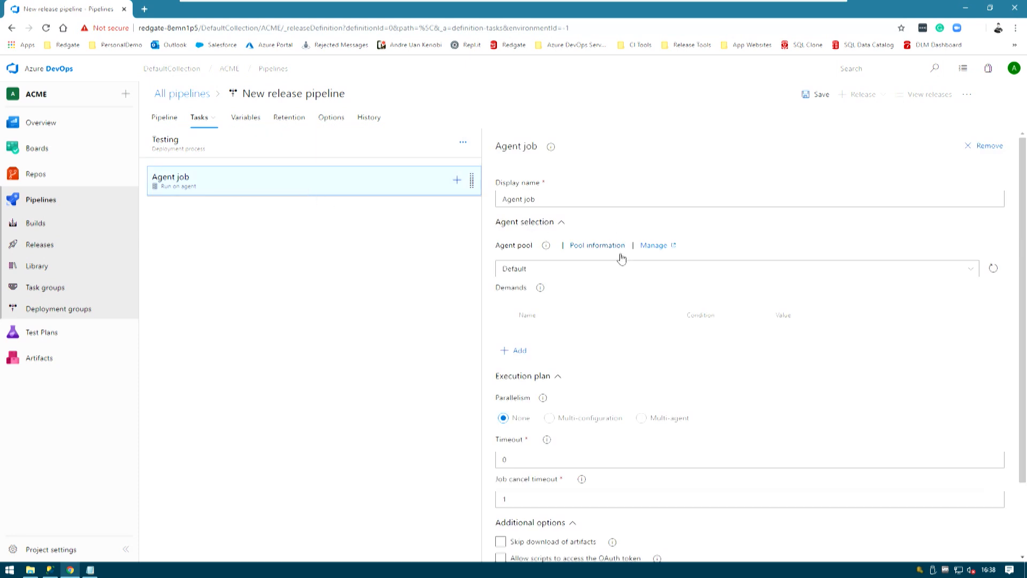
left_click(457, 183)
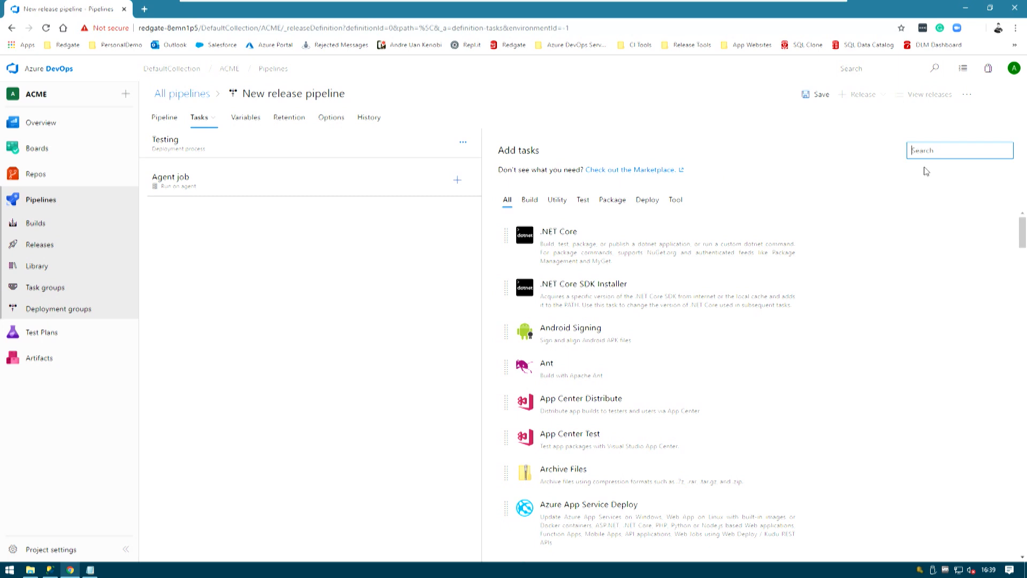
type("Redgate")
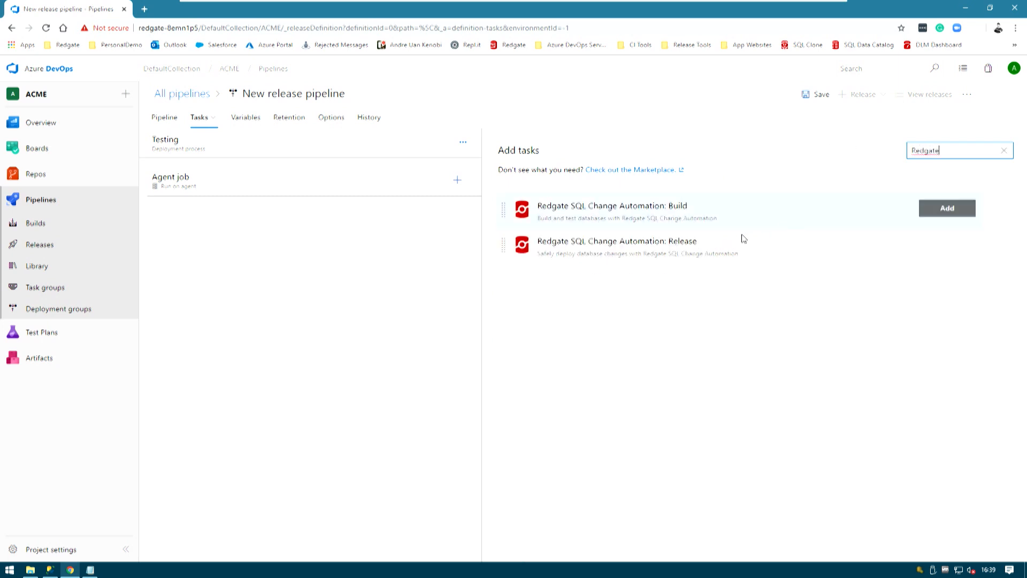
left_click(946, 247)
left_click(949, 251)
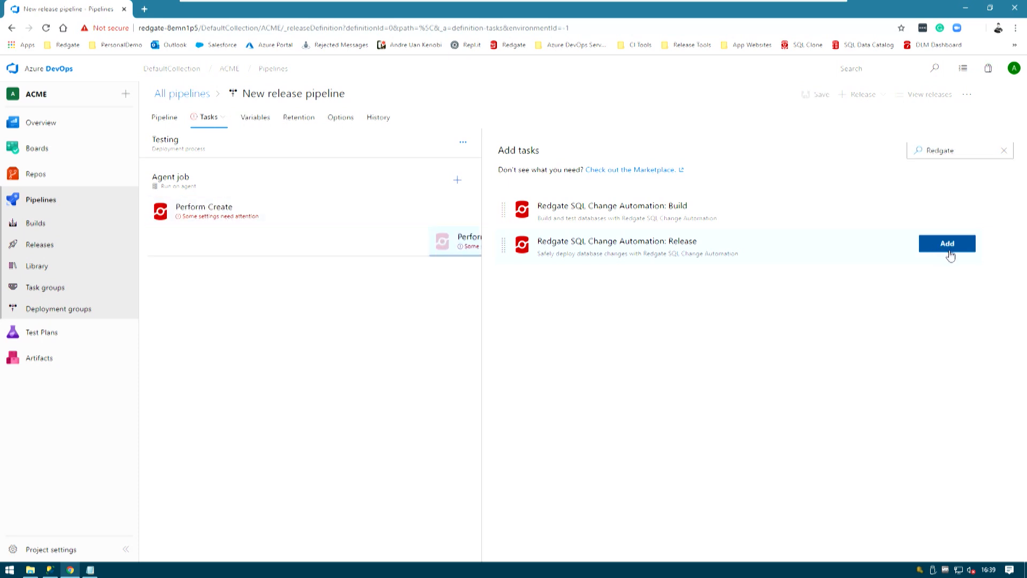
Configure the first Release task to create a database release artifact from the _CI/Database Build Artifact package folder
left_click(264, 215)
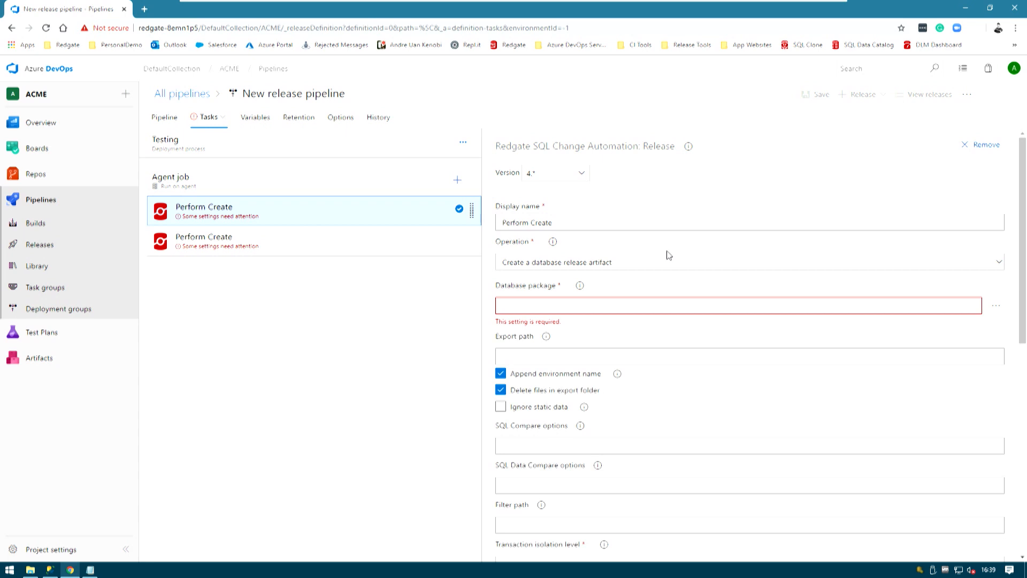
left_click(616, 264)
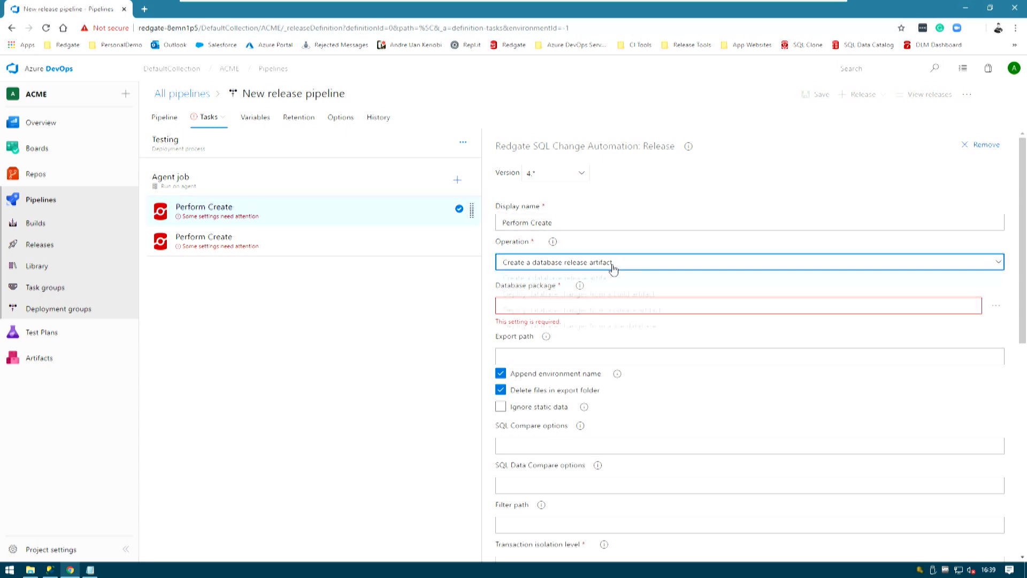
left_click(569, 281)
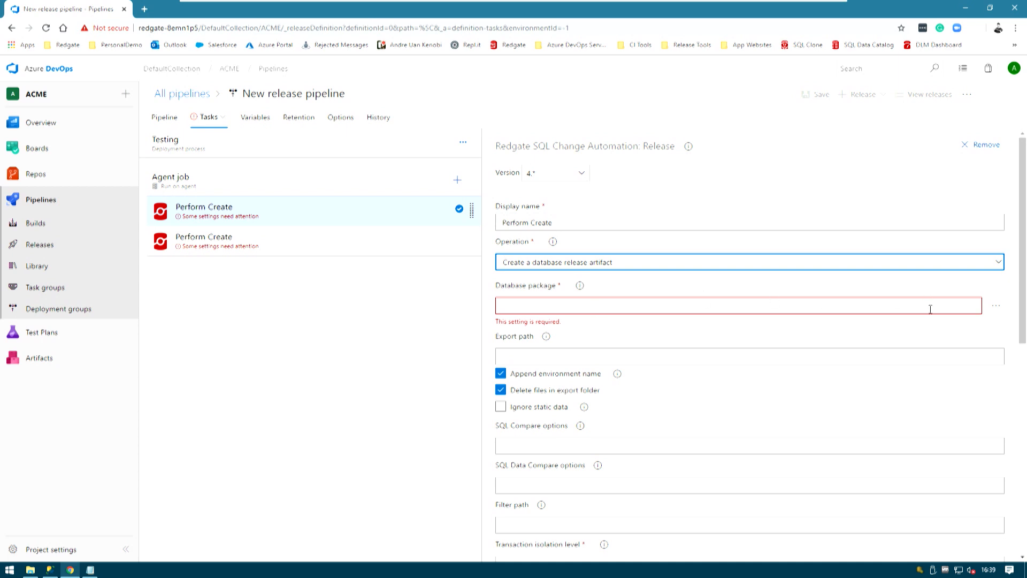
left_click(995, 306)
left_click(425, 236)
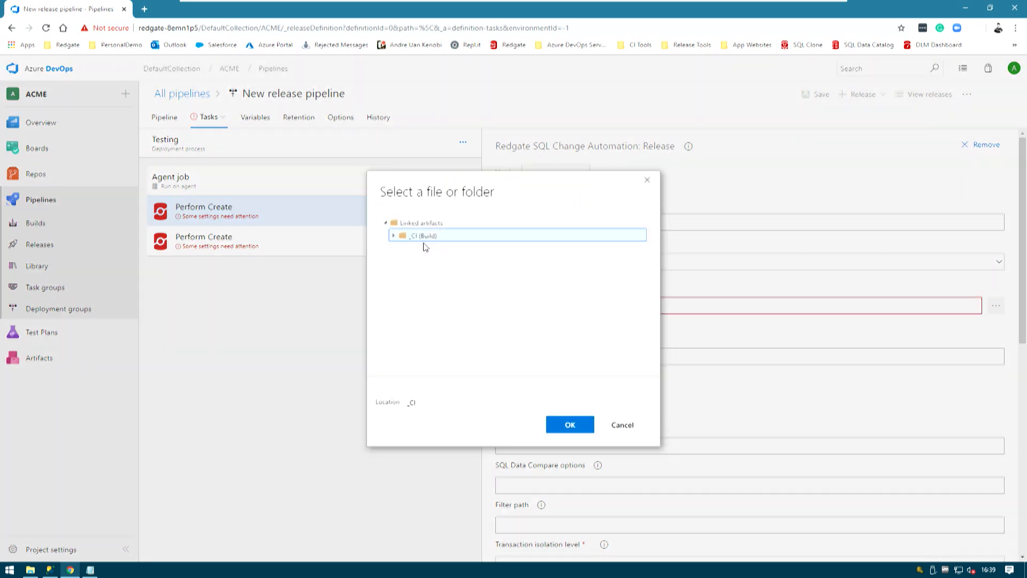
left_click(424, 249)
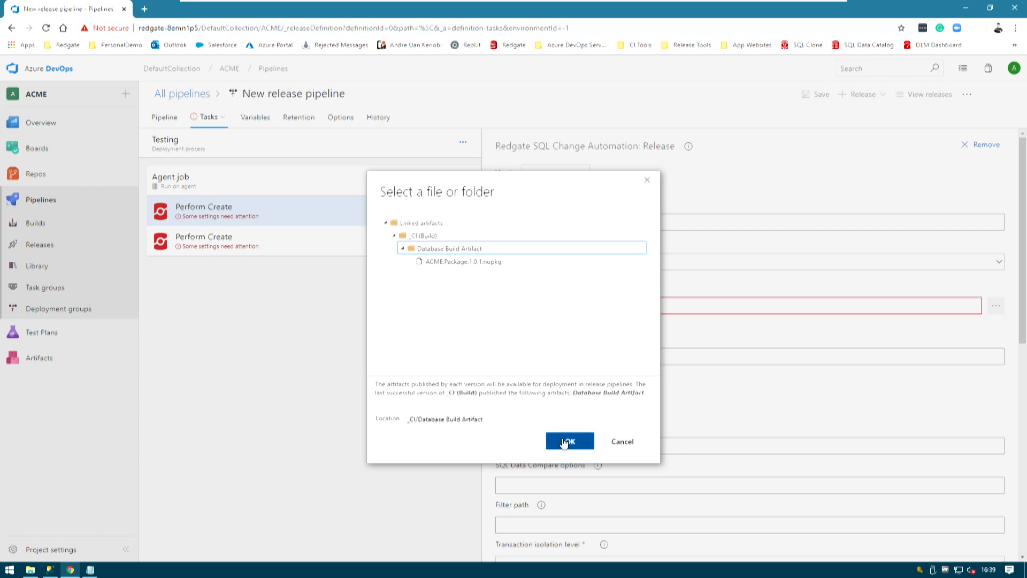
left_click(570, 441)
Switch to File Explorer and delete the Release-1 folder from the Releases folder on the Desktop
left_click(548, 346)
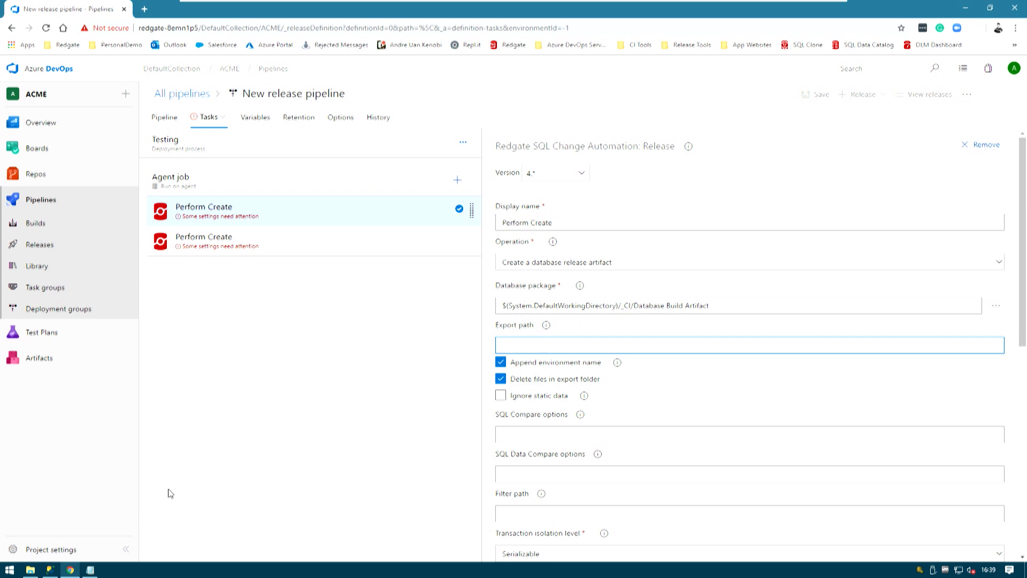
left_click(30, 570)
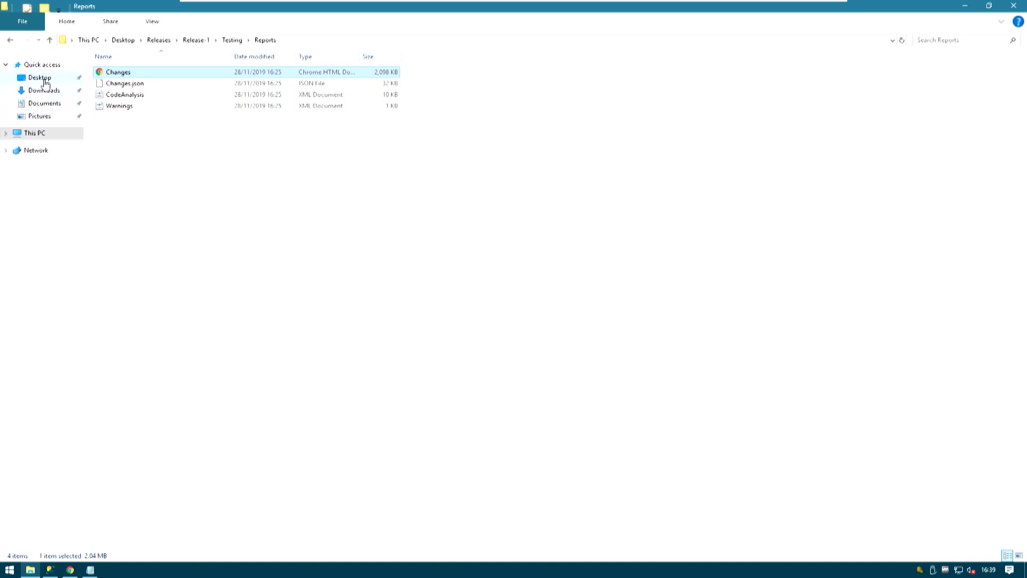
left_click(43, 78)
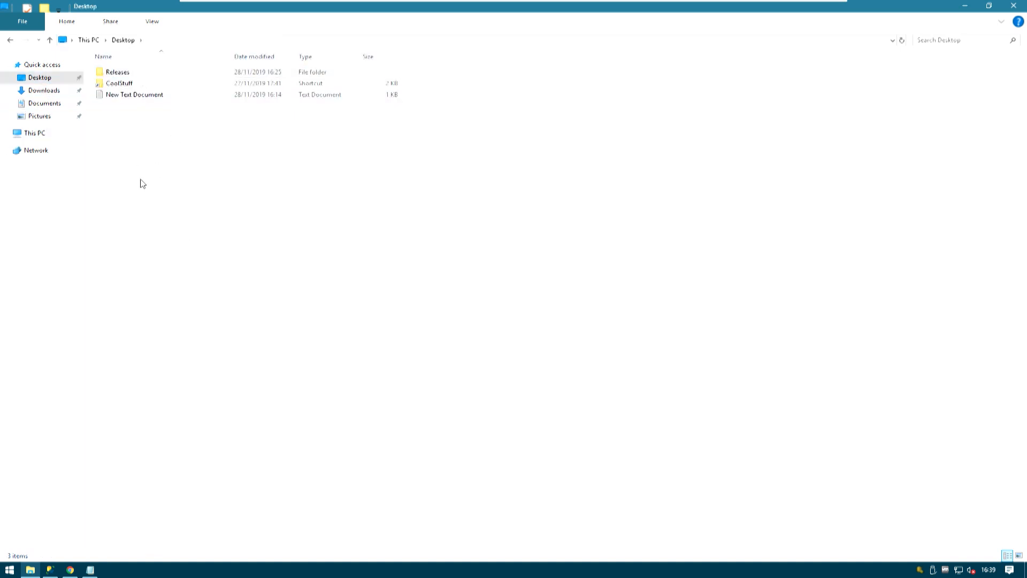
left_click(115, 76)
double_click(115, 75)
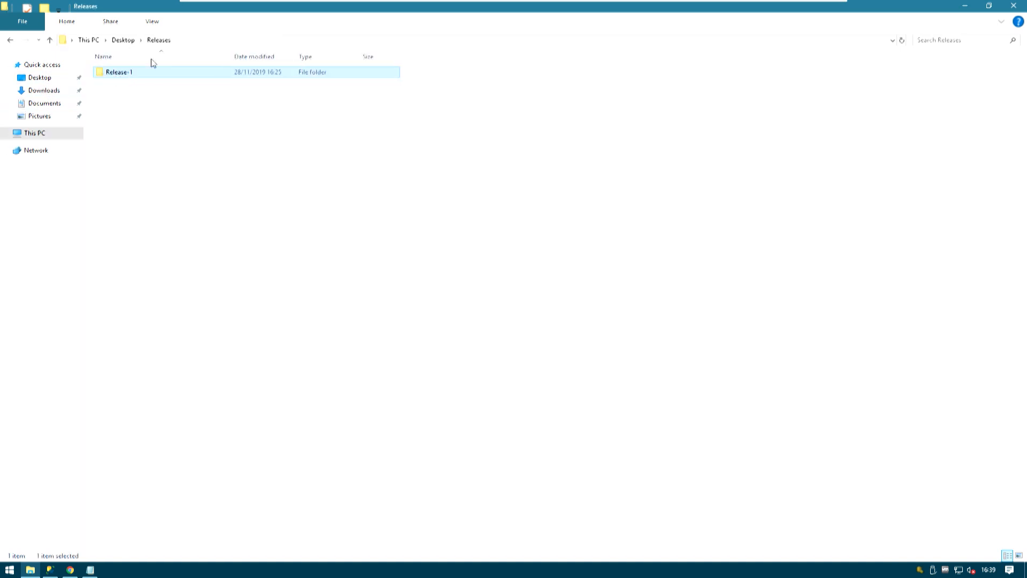
left_click(202, 40)
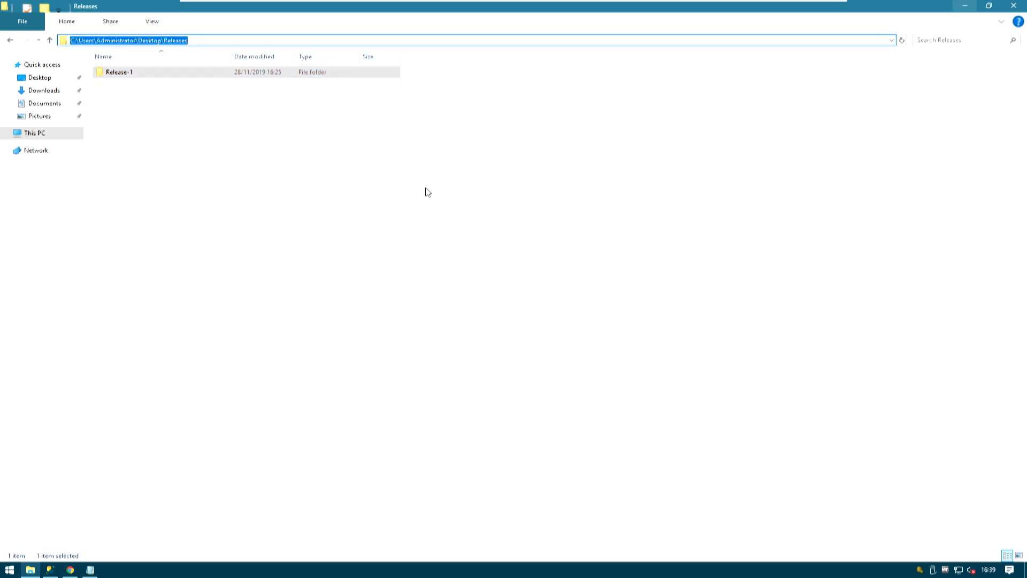
left_click(107, 90)
left_click(101, 75)
key("Delete")
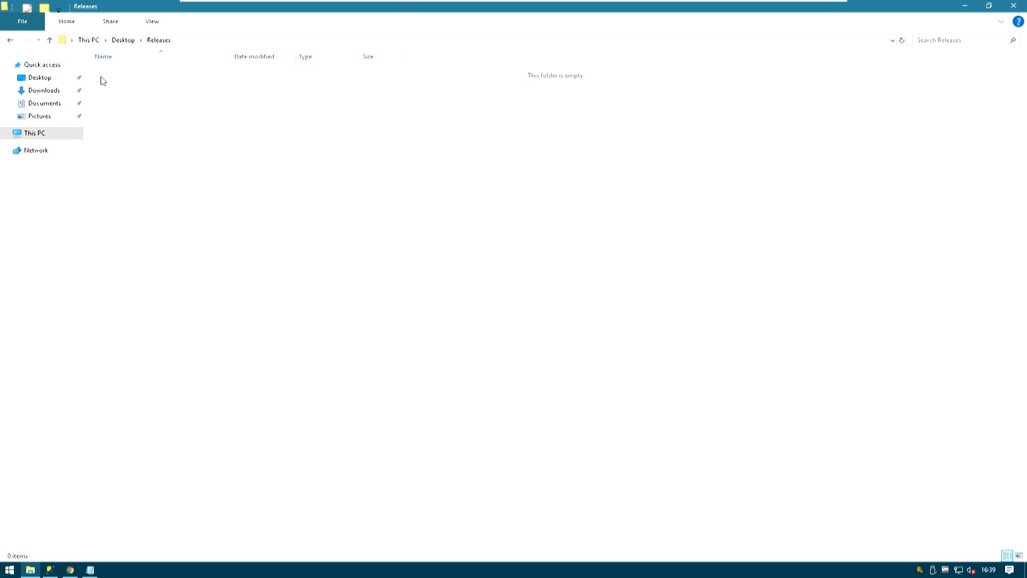
Copy the Releases folder path and set it as the first task's export path: C:\Users\Administrator\Desktop\Releases
left_click(206, 40)
key("ctrl+c")
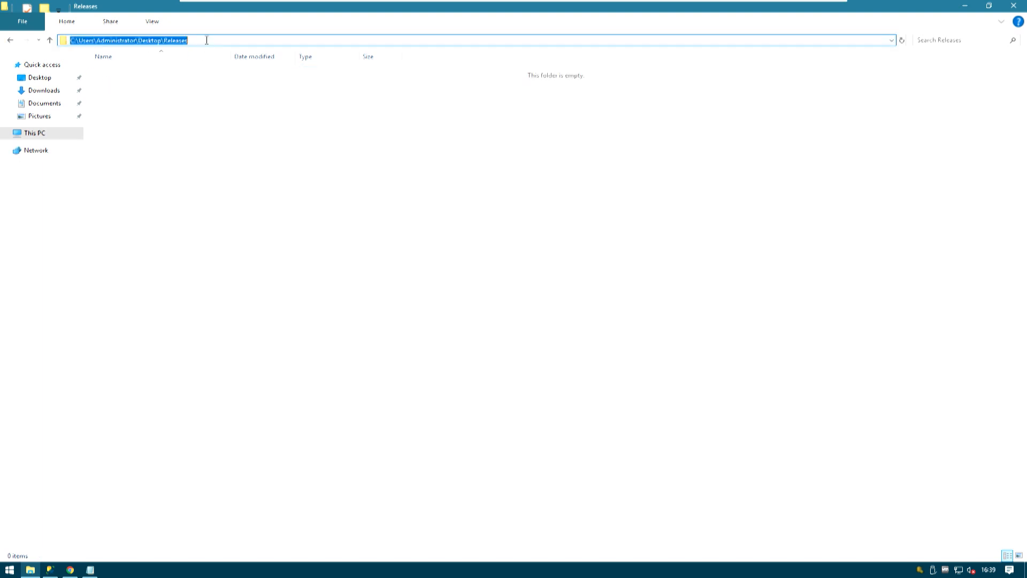
left_click(963, 5)
key("ctrl+v")
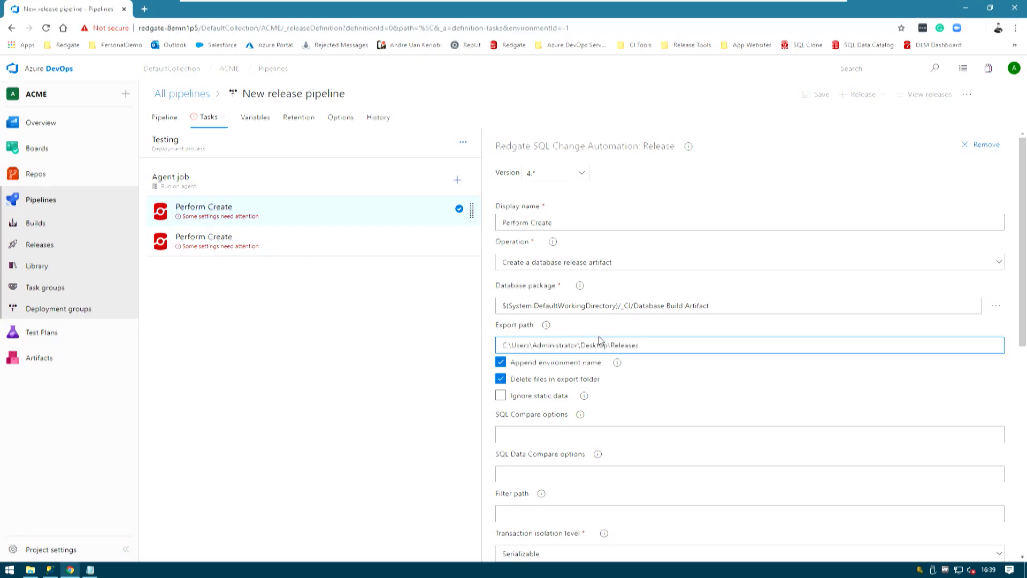
Set the task's target SQL Server instance to REDGATE-8EMN1P5\SQLEXPRESS, copied from the open Notepad document
scroll(551, 289, "down", 4)
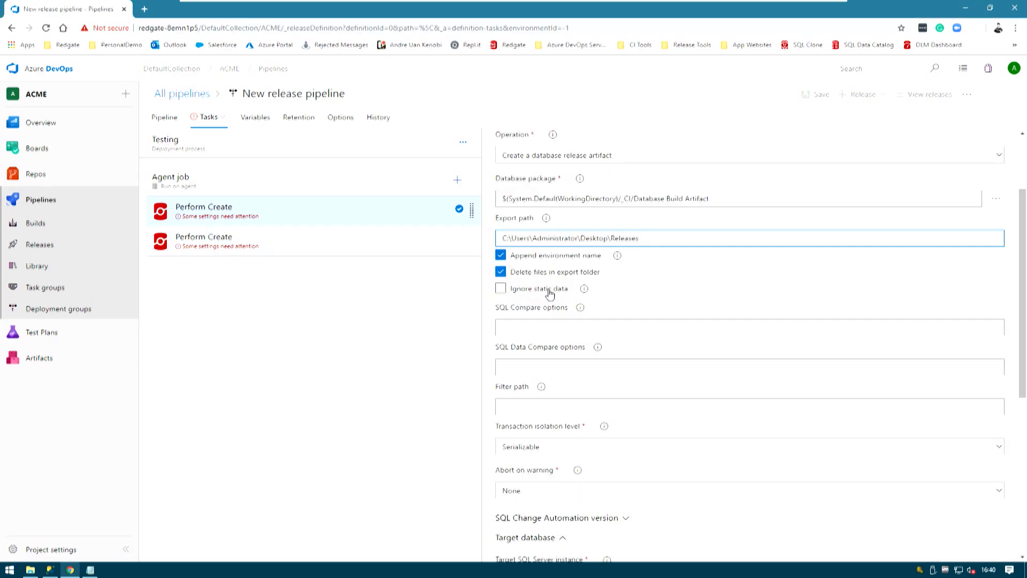
scroll(552, 281, "down", 3)
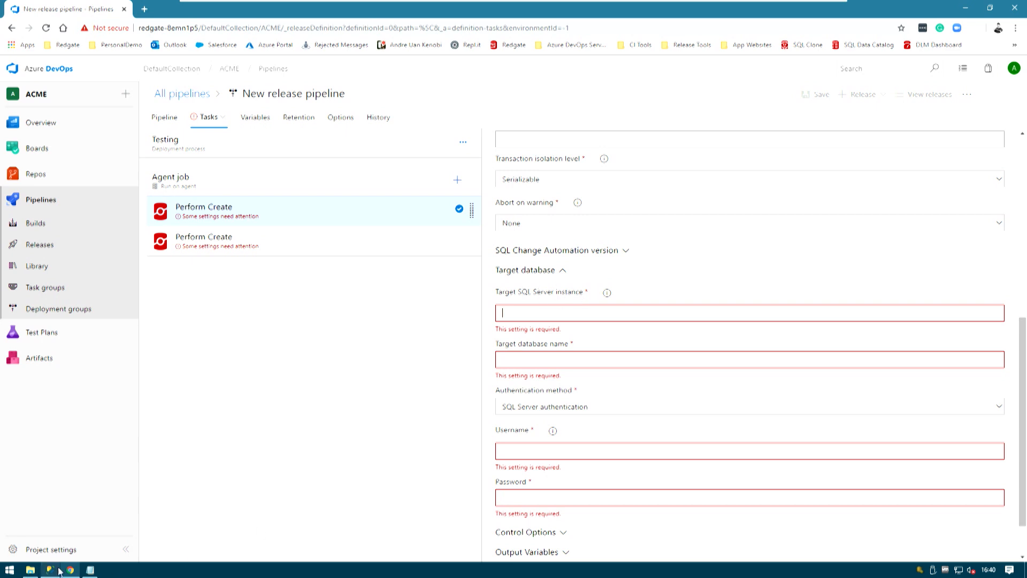
left_click(90, 570)
left_click_drag(345, 51, 209, 35)
key("ctrl+c")
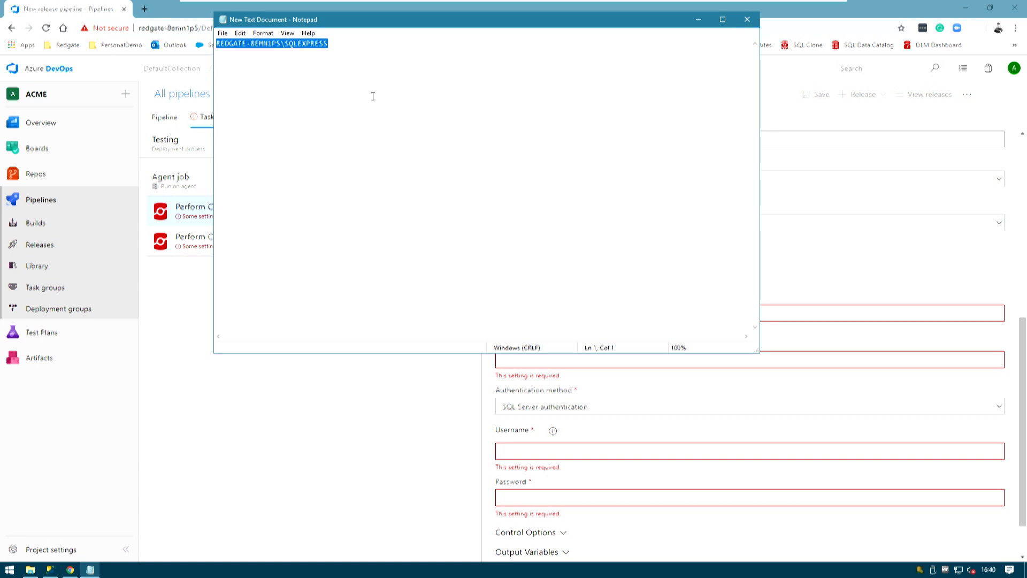
left_click(268, 381)
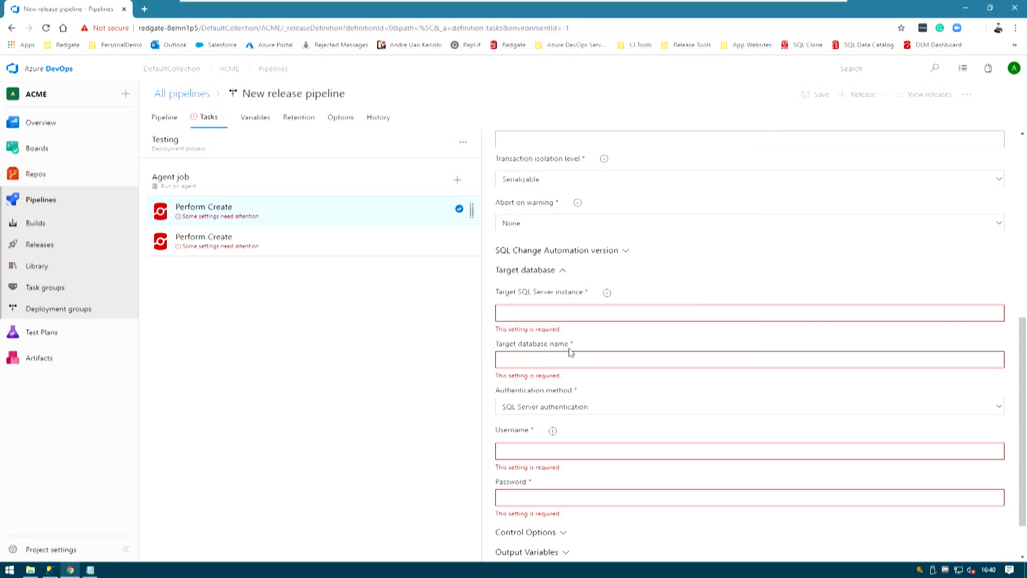
left_click(548, 308)
key("ctrl+v")
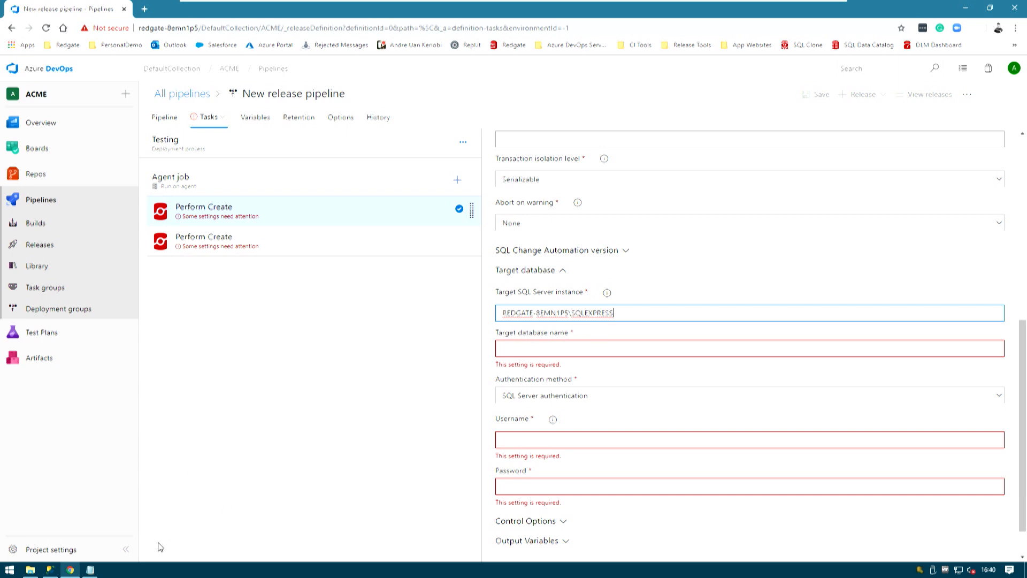
Copy the ACME_Testing database name from SQL Server Management Studio and enter it as the task's target database name
left_click(50, 569)
scroll(99, 365, "up", 3)
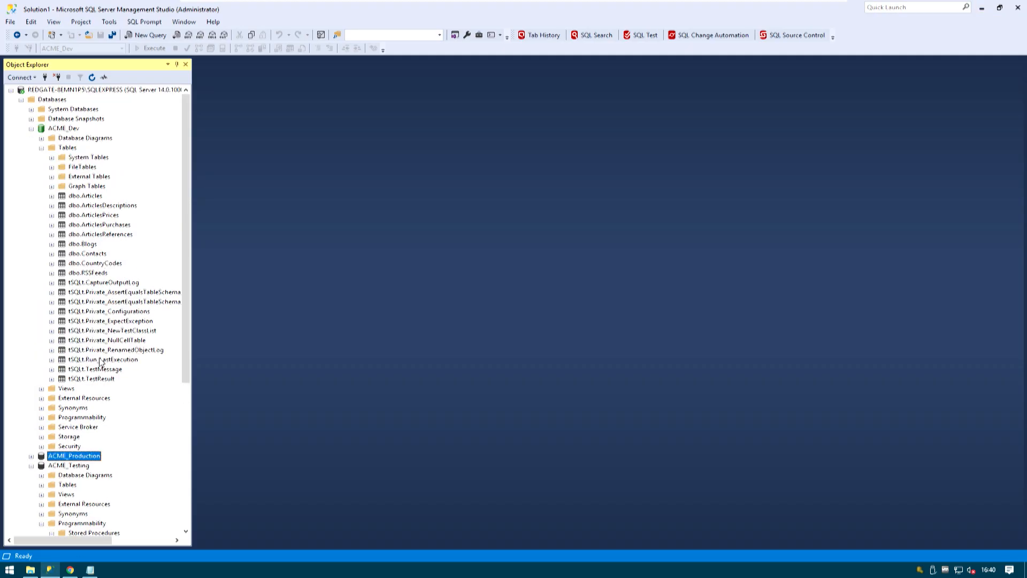
scroll(107, 394, "down", 8)
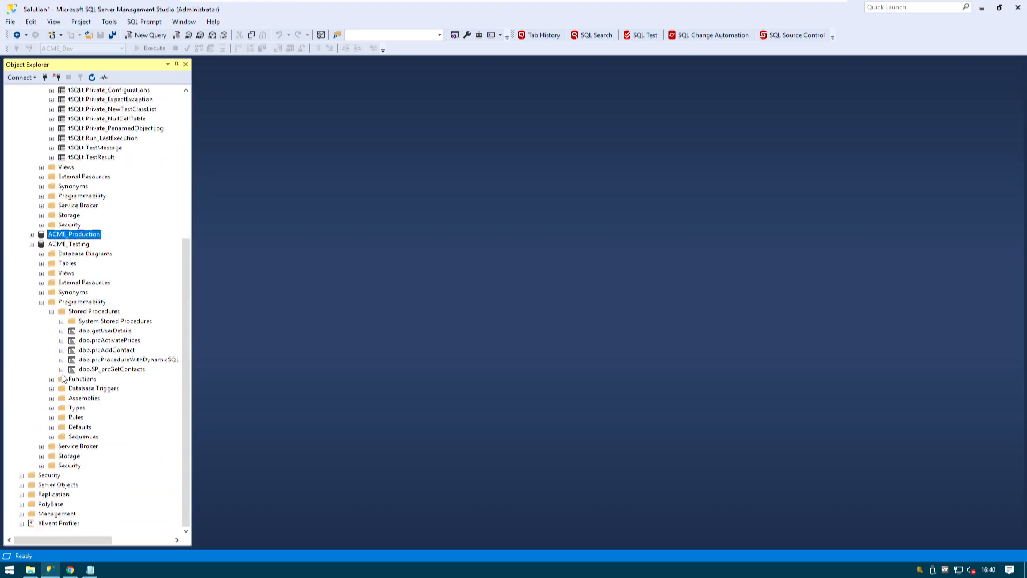
left_click(69, 244)
key("F2")
key("ctrl+c")
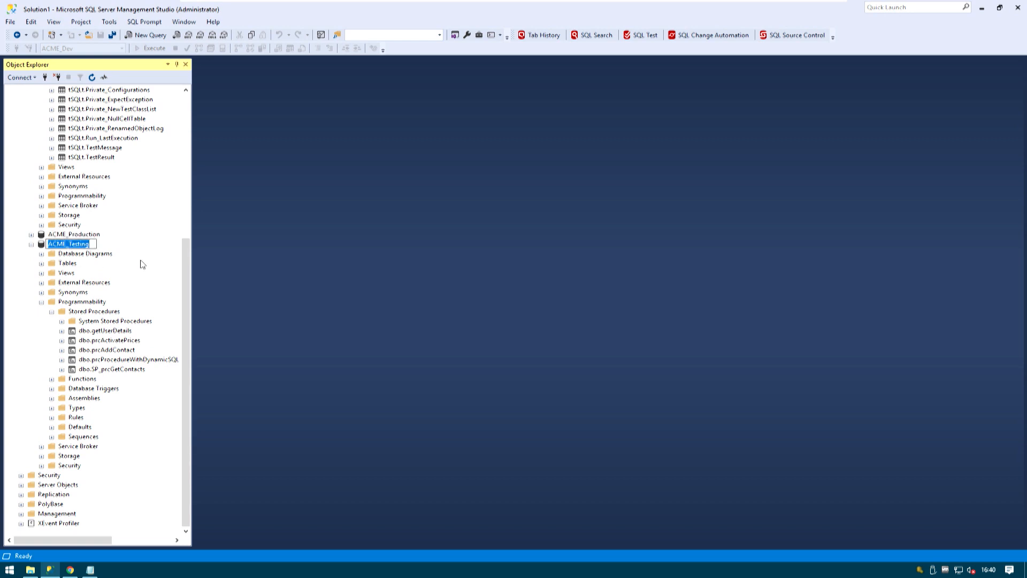
left_click(981, 8)
key("ctrl+v")
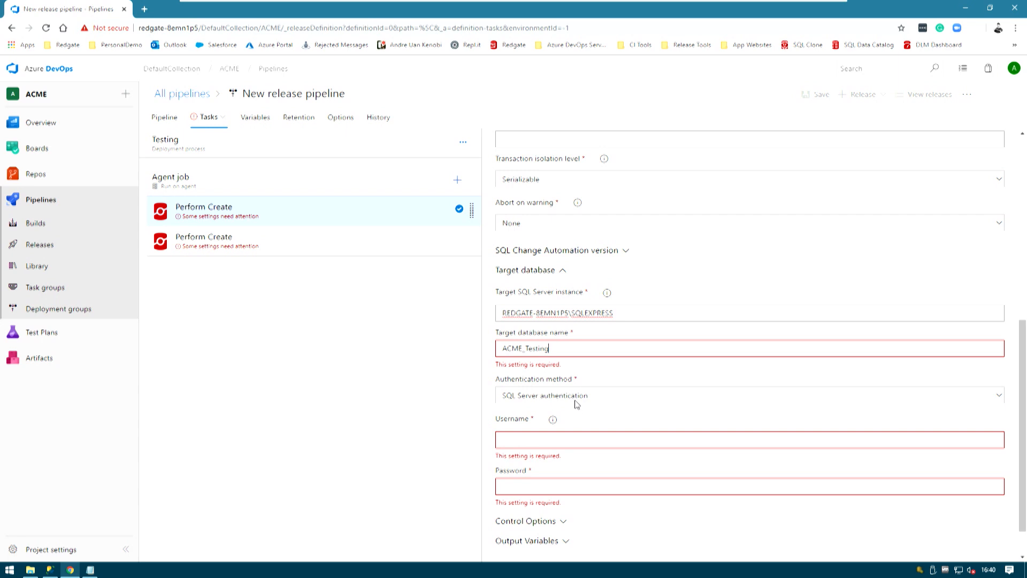
Set the Perform Create task's authentication method for the target database to Windows authentication
key("Tab")
scroll(599, 387, "down", 1)
left_click(566, 353)
left_click(551, 382)
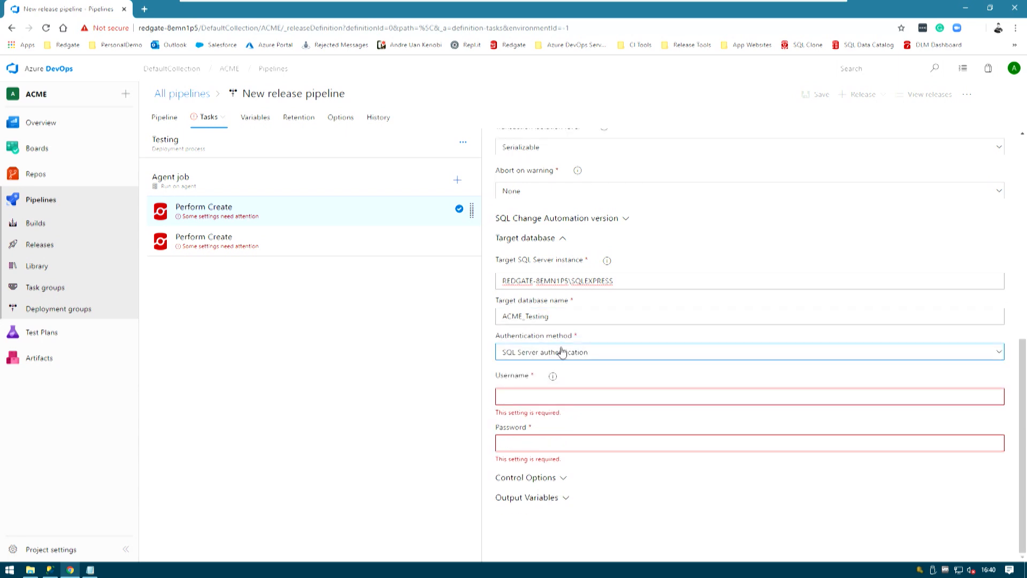
left_click(557, 352)
left_click(556, 384)
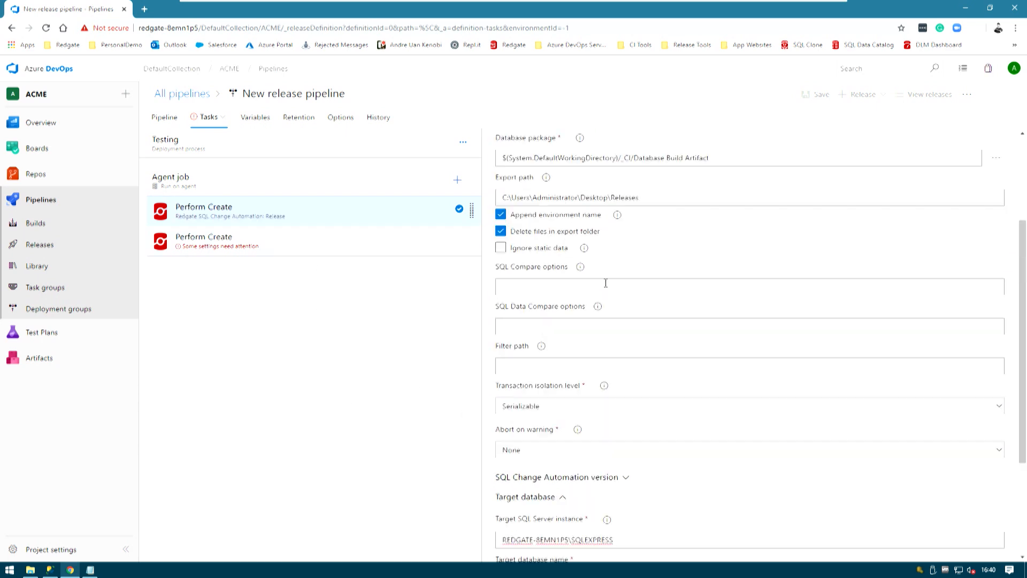
Set the second Perform Create task's operation to Deploy database changes from a release artifact
scroll(575, 261, "up", 6)
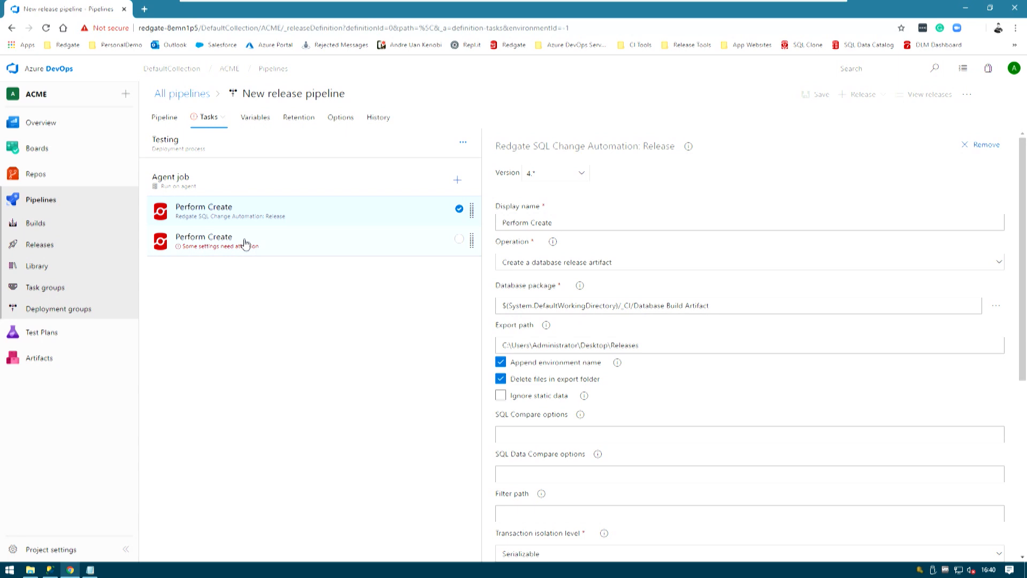
left_click(379, 254)
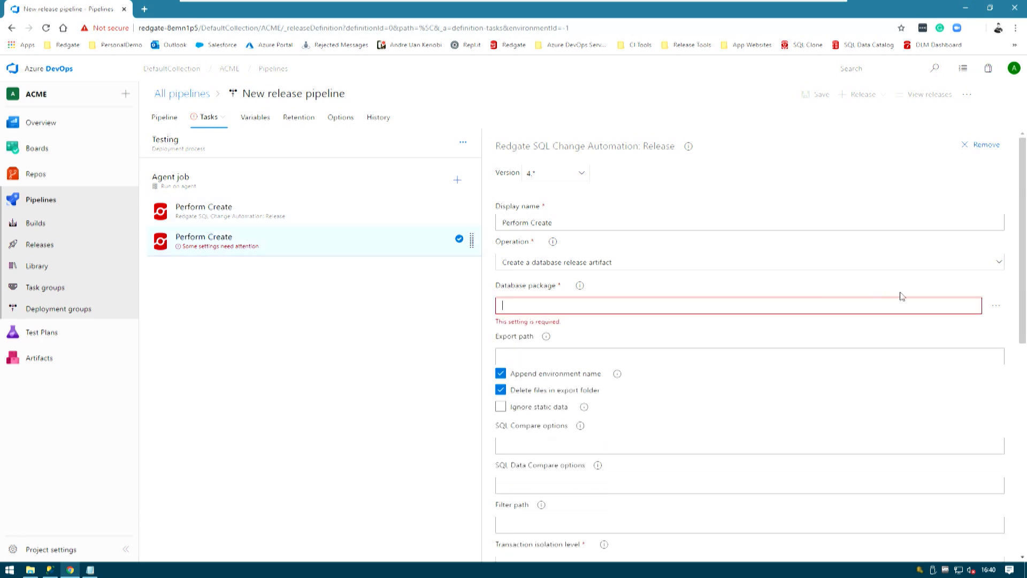
left_click(591, 262)
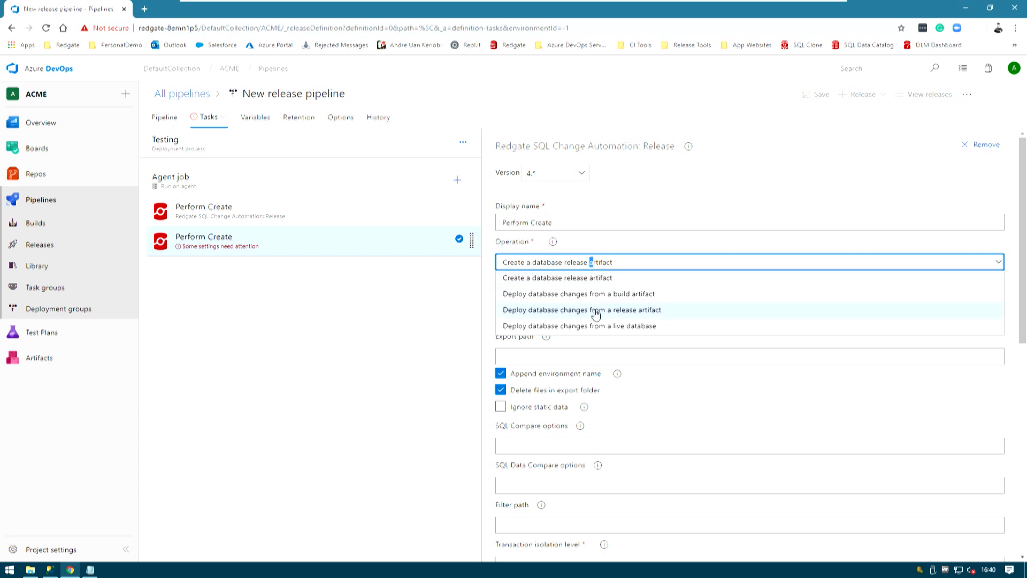
left_click(680, 312)
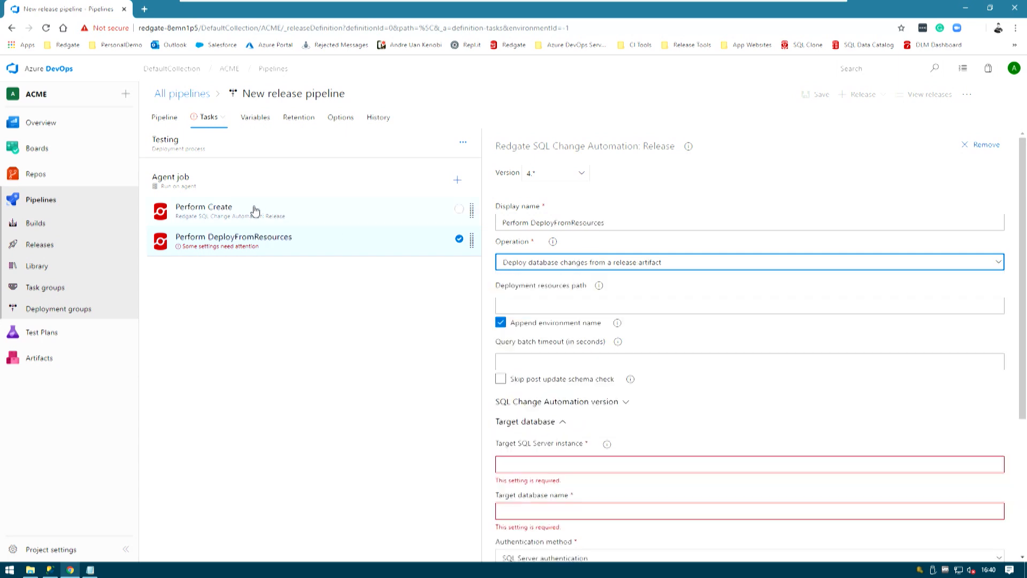
left_click(539, 305)
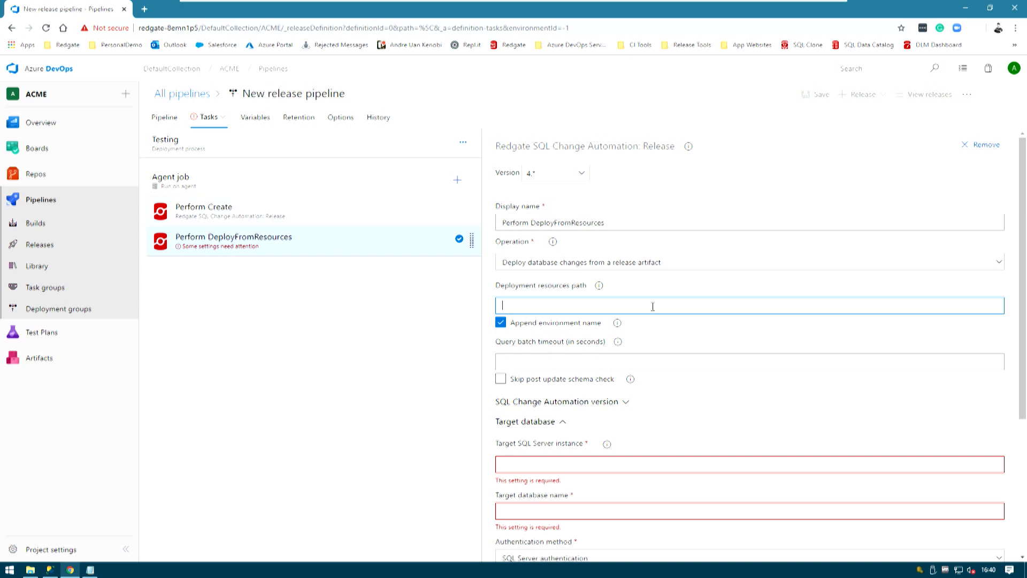
key("ctrl+v")
key("ctrl+a")
key("BackSpace")
Copy the Releases folder path from File Explorer and set it as the deployment resources path: C:\Users\Administrator\Desktop\Releases
left_click(31, 569)
left_click(214, 37)
key("ctrl+c")
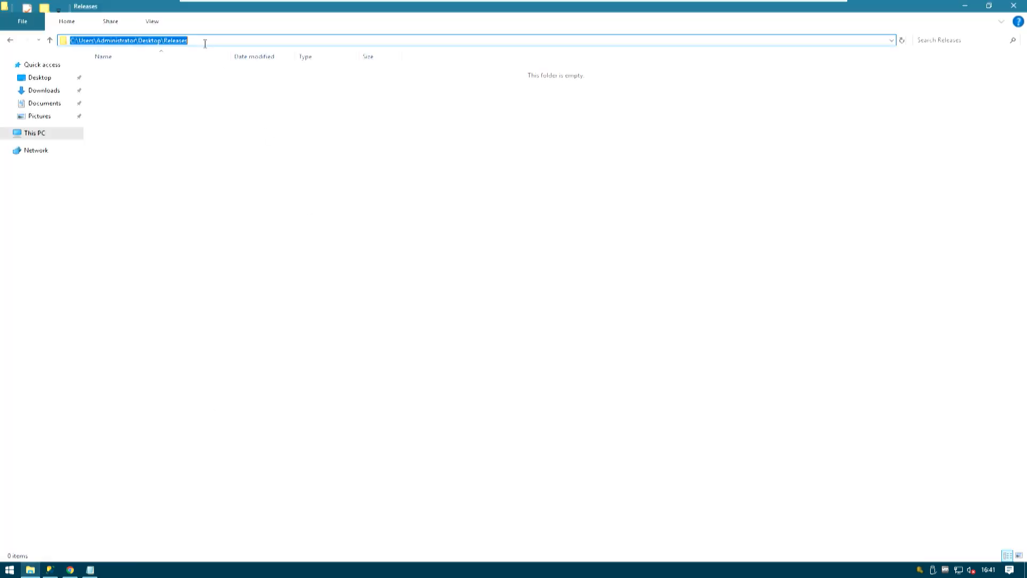
left_click(964, 6)
left_click(589, 302)
key("ctrl+v")
key("Tab")
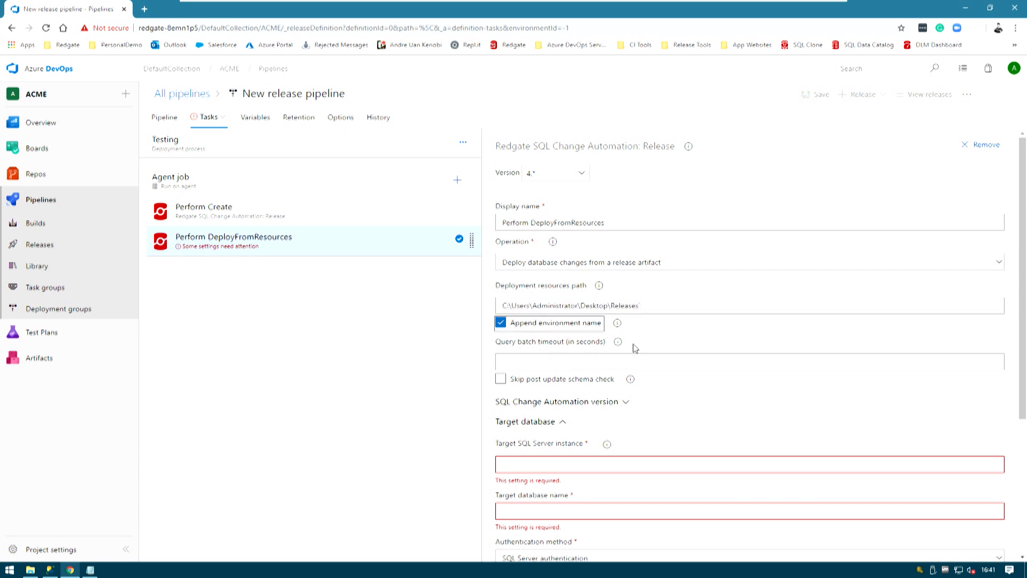
left_click(668, 310)
key("Tab")
Set the deploy task's target SQL Server instance to REDGATE-8EMN1P5\SQLEXPRESS, taken from the Notepad document
scroll(615, 385, "down", 2)
left_click(573, 361)
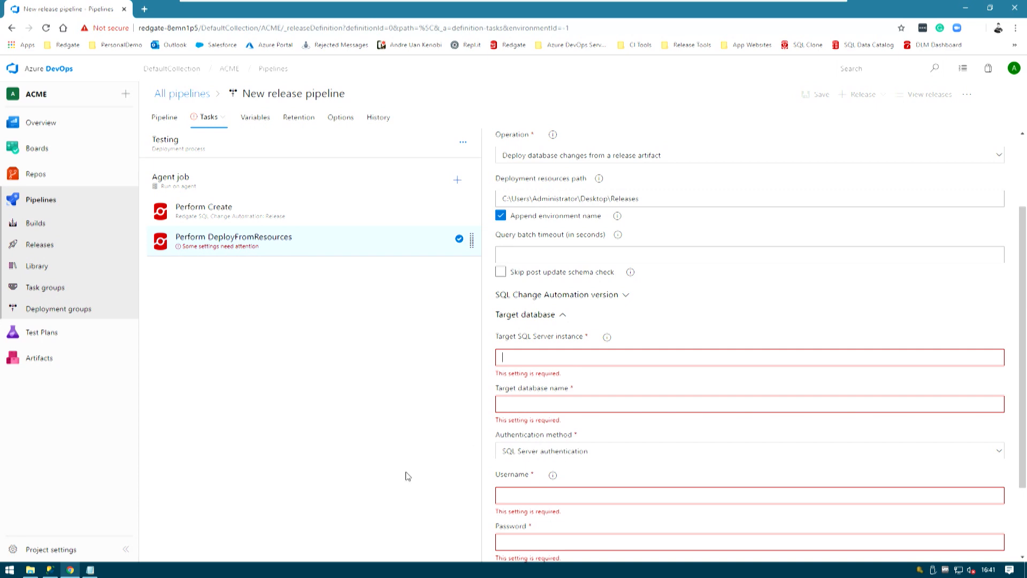
left_click(90, 569)
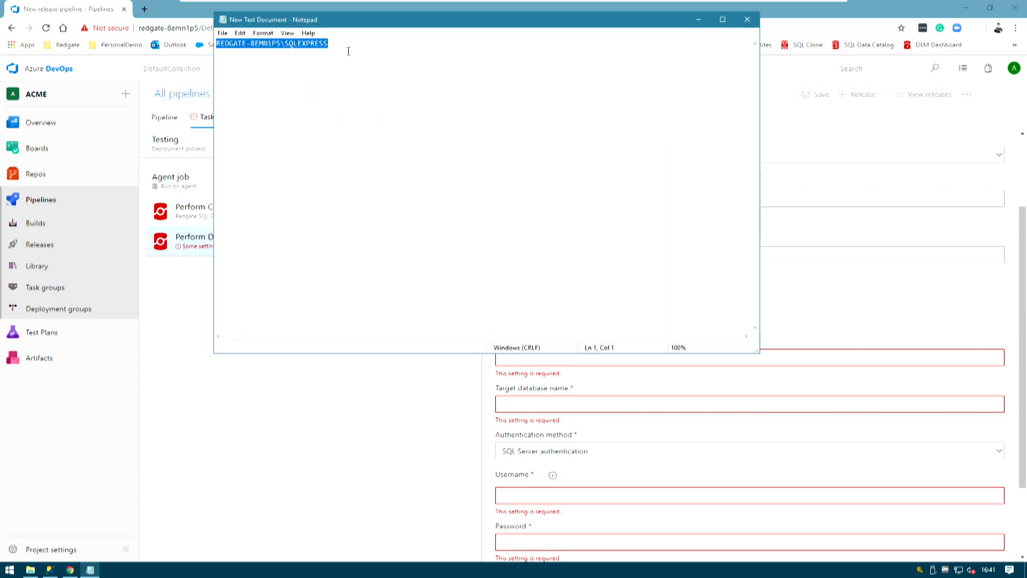
left_click(520, 364)
type("REDGATE-8EMN1P5\\SQLEXPRESS")
Enter ACME_Testing as the deploy task's target database name
left_click(535, 400)
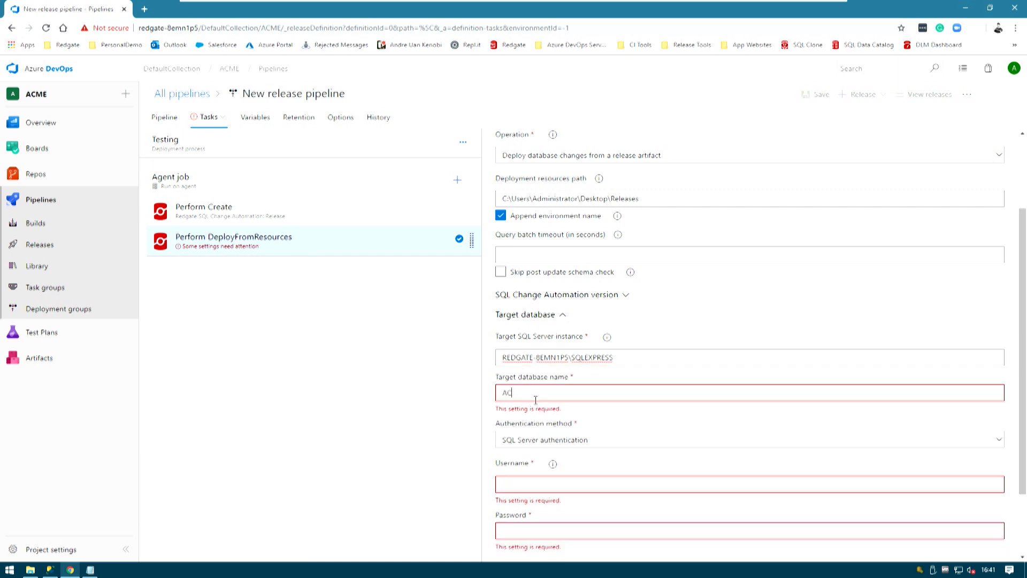
type("ACEM")
key("BackSpace")
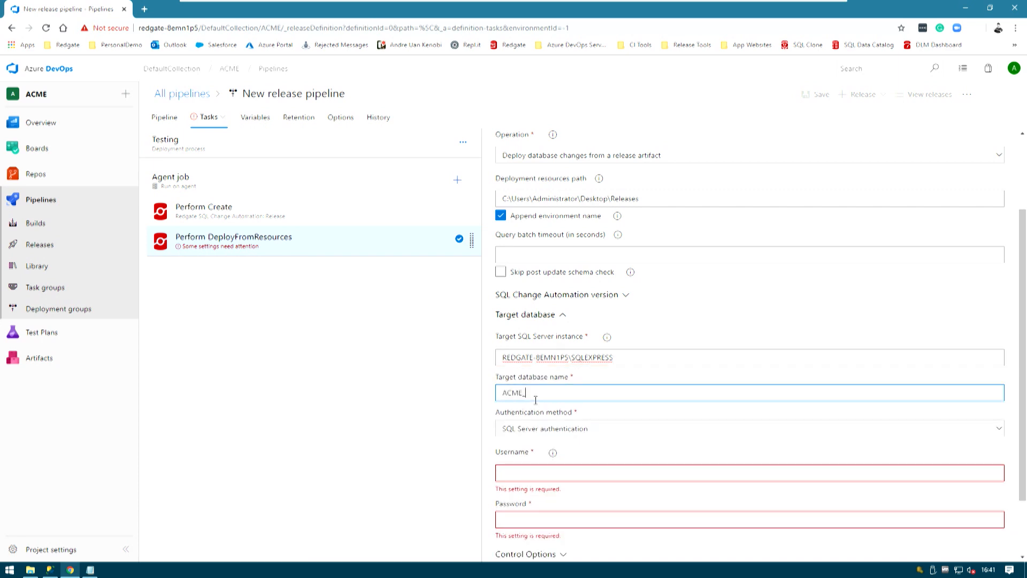
type("E_Testing")
key("Tab")
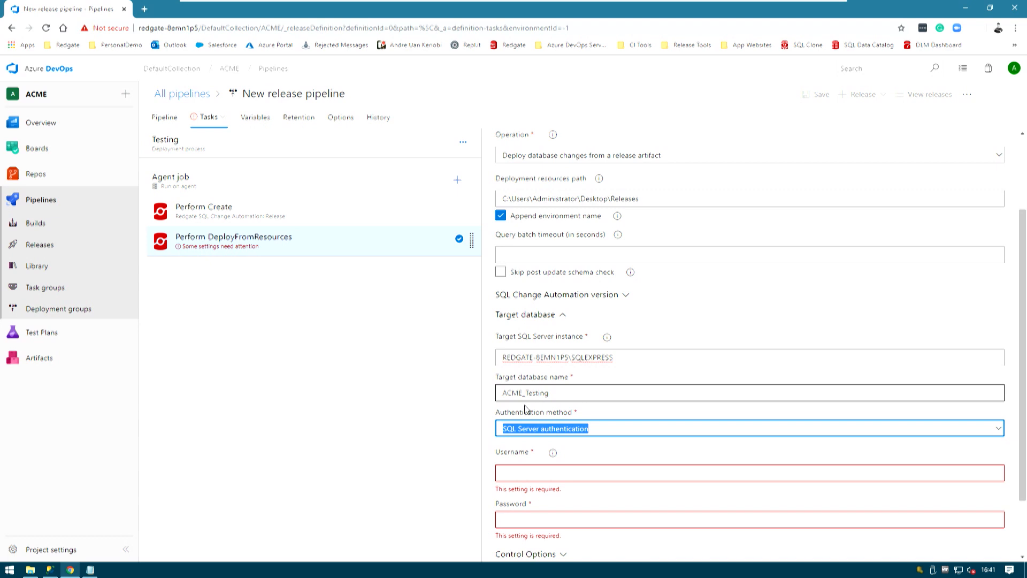
Set the deploy task's authentication method to Windows authentication and save the release pipeline in the root folder
scroll(543, 470, "down", 2)
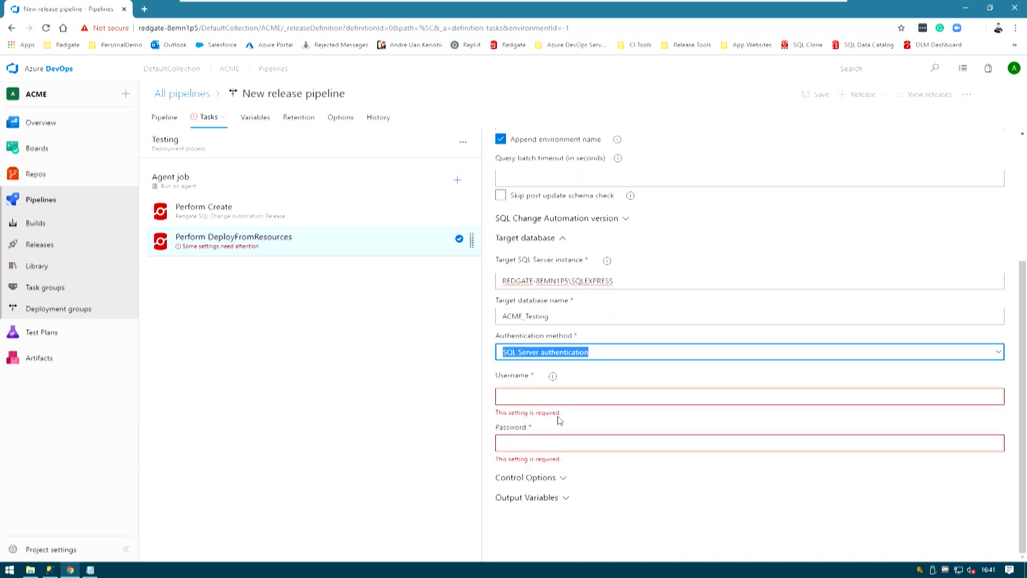
left_click(557, 354)
left_click(553, 383)
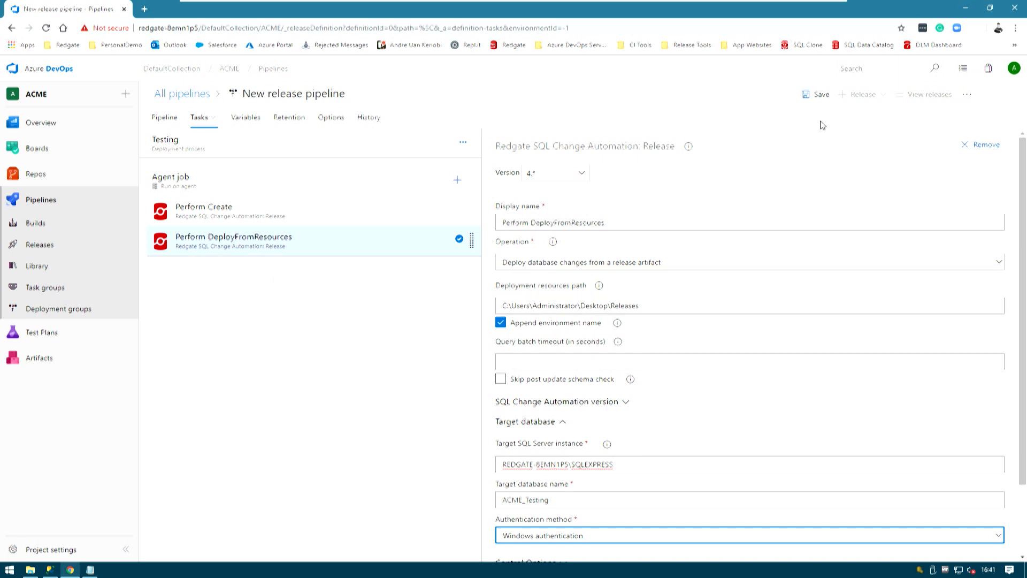
left_click(807, 100)
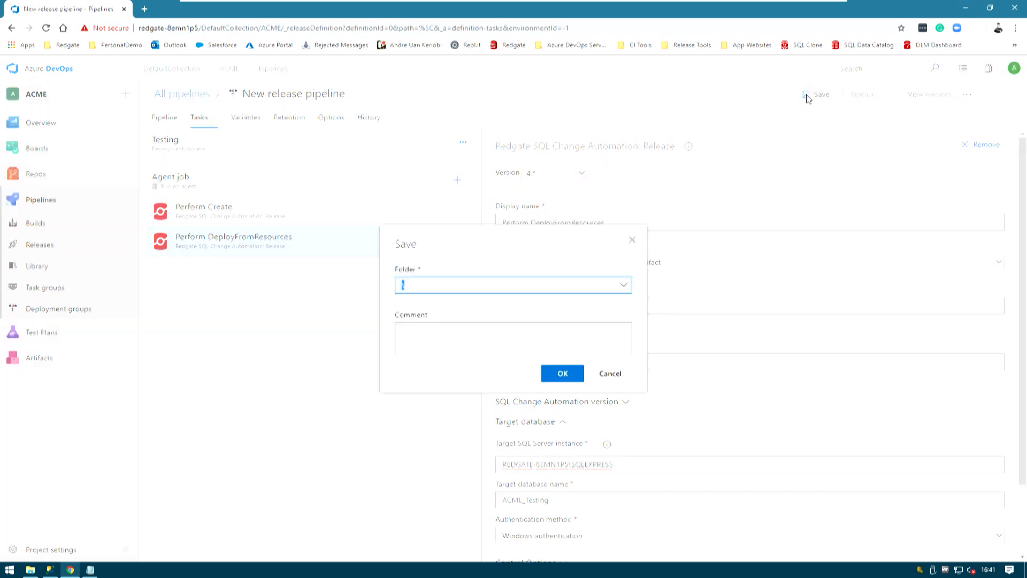
left_click(563, 373)
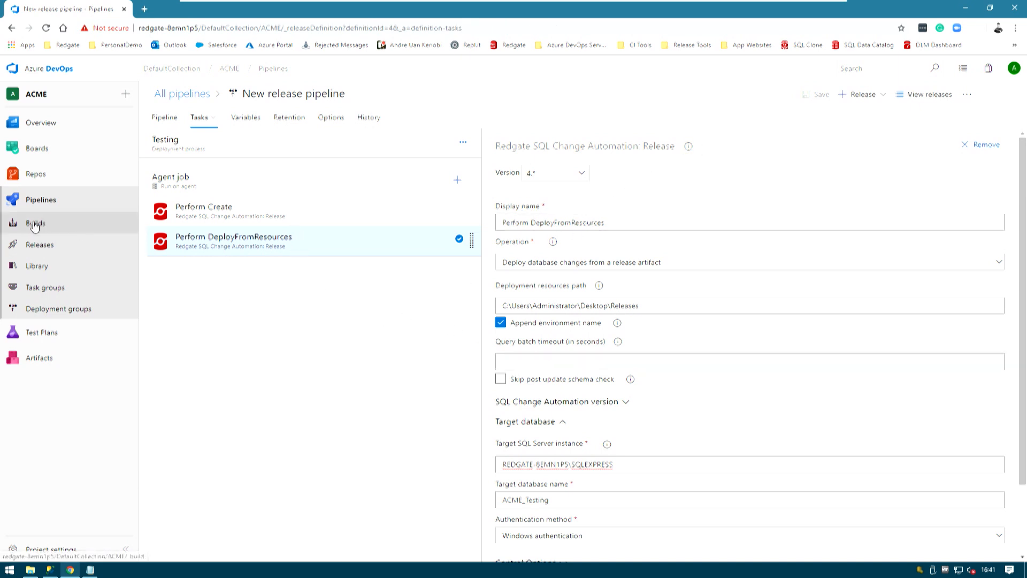
Create a release with the Testing stage changed to a manual trigger and version 1 of the _CI artifact
left_click(867, 95)
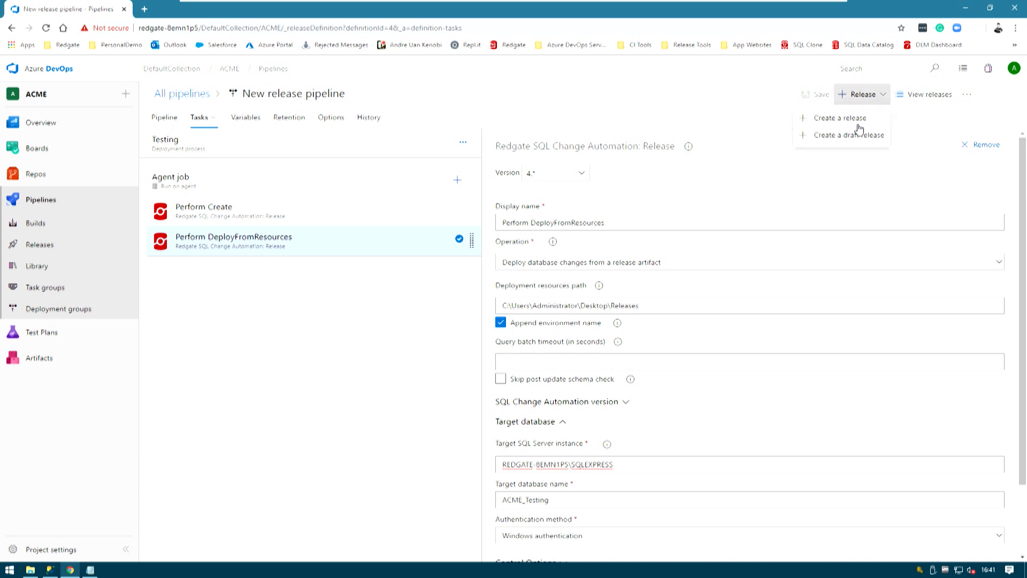
left_click(853, 123)
left_click(727, 225)
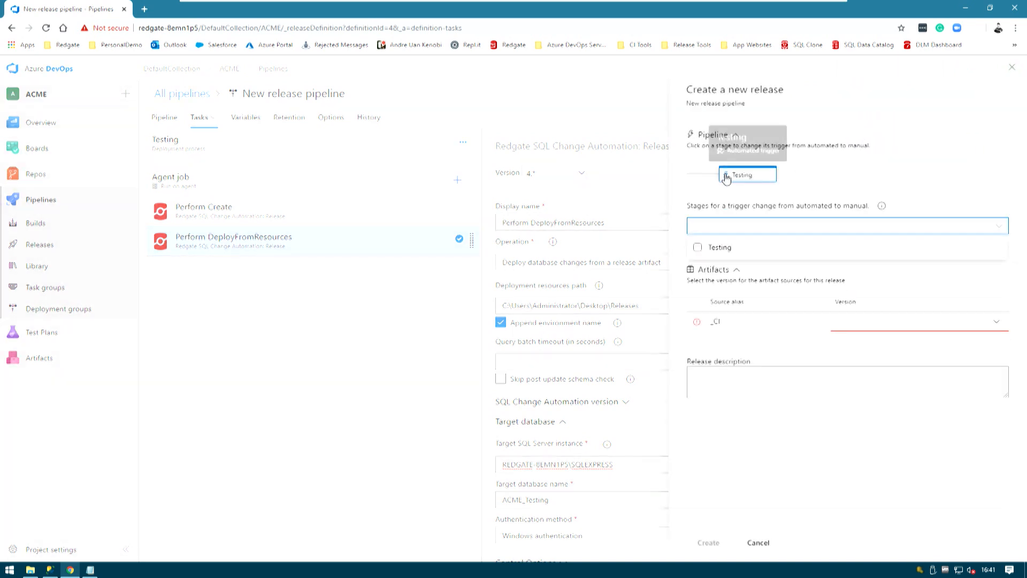
left_click(711, 247)
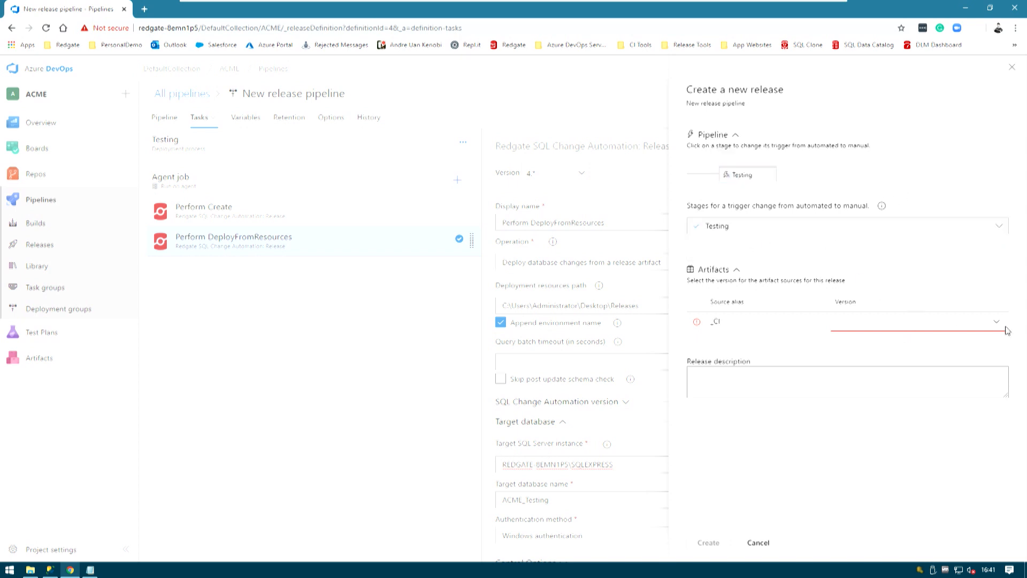
left_click(990, 323)
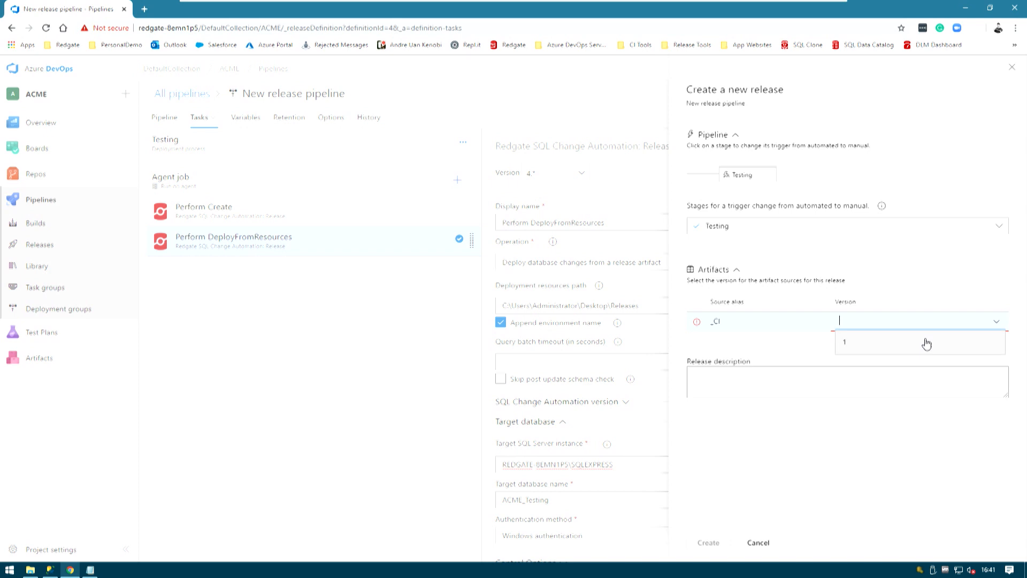
left_click(891, 343)
left_click(711, 542)
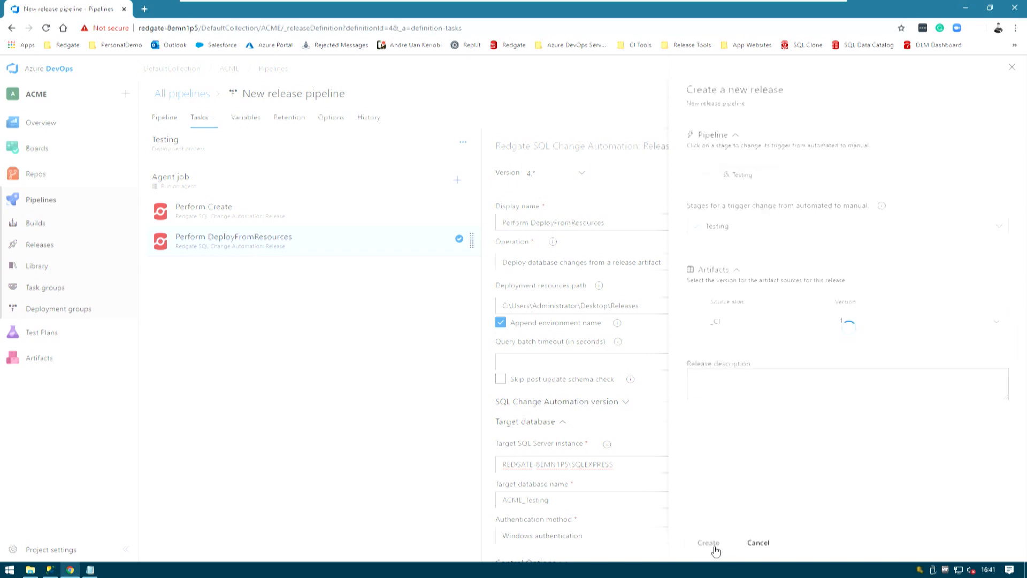
Open Release-1 from the releases list, deploy it to the Testing stage and open the deployment logs
left_click(69, 241)
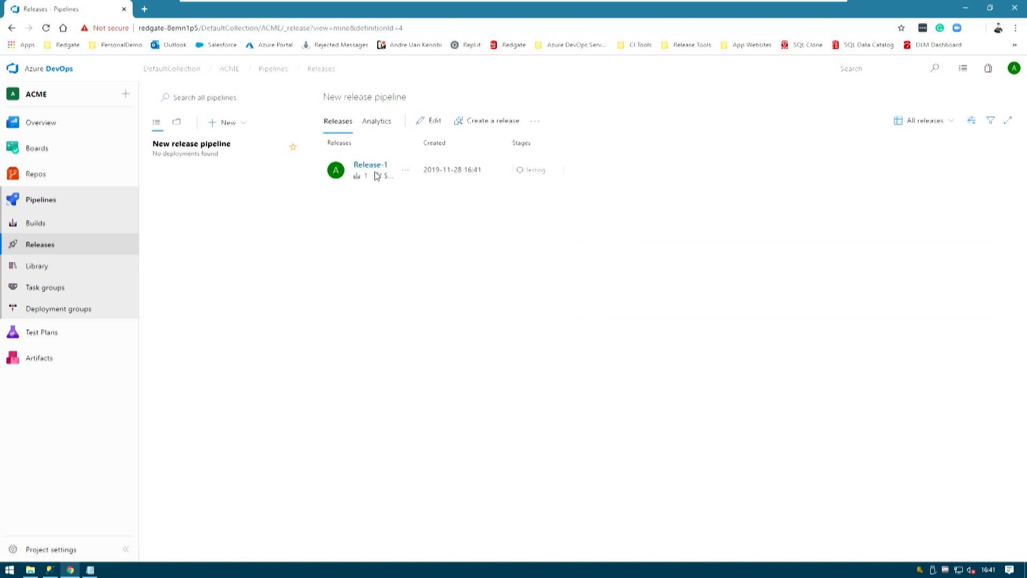
left_click(498, 167)
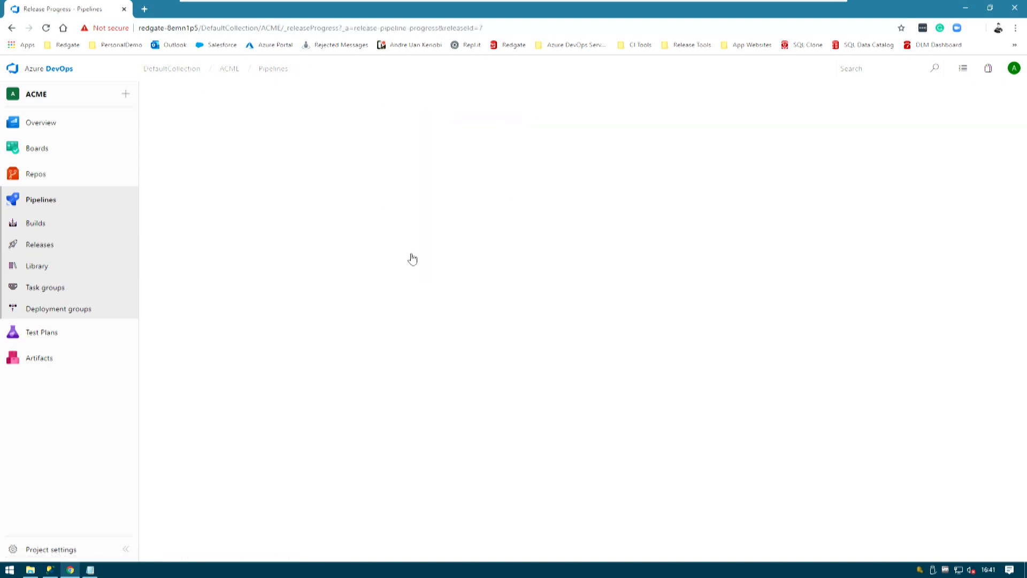
left_click(364, 264)
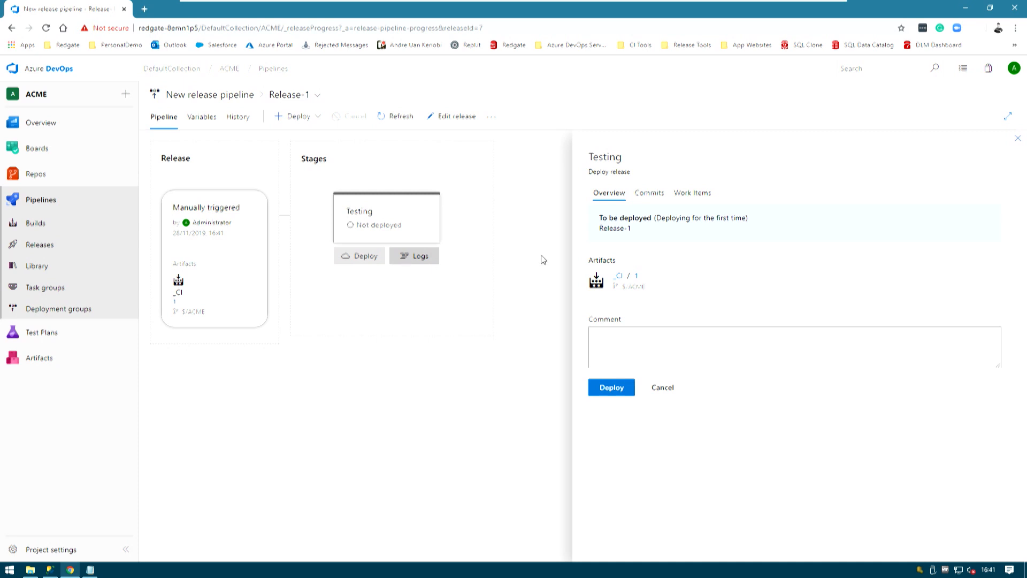
left_click(607, 394)
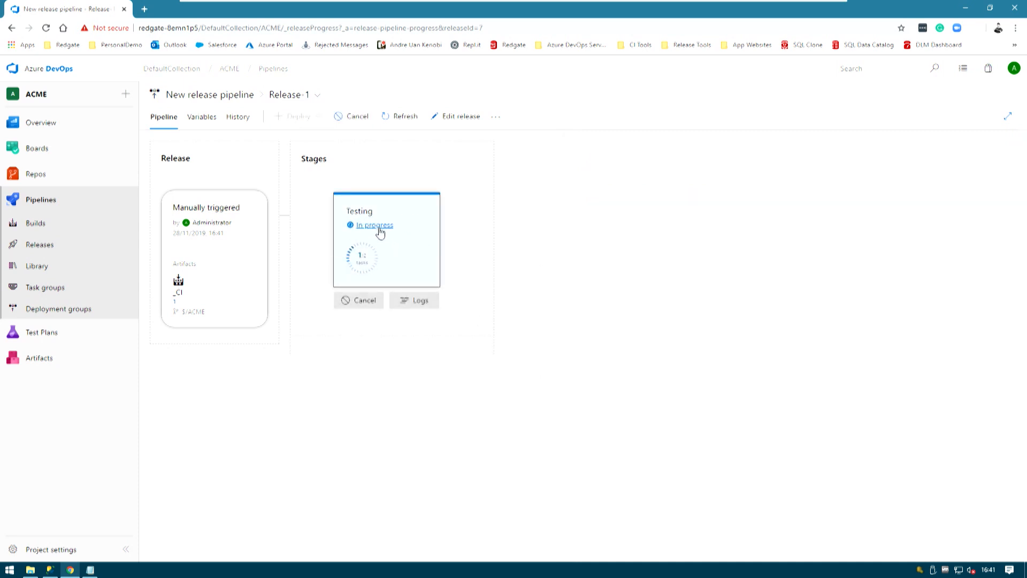
left_click(397, 225)
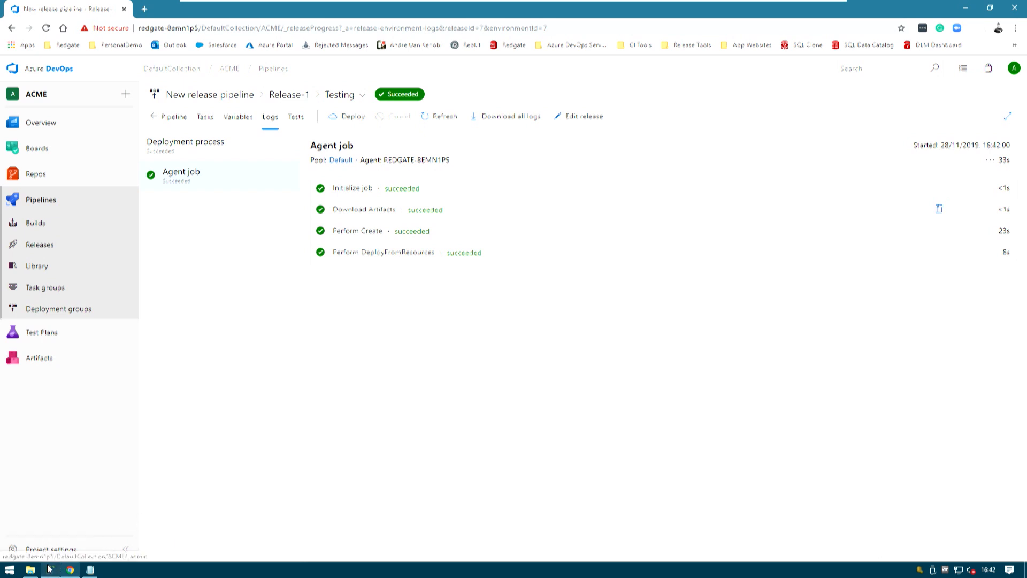
Switch to SQL Server Management Studio, refresh the ACME_Testing database and examine its tables, including dbo.Contacts
mouse_move(49, 573)
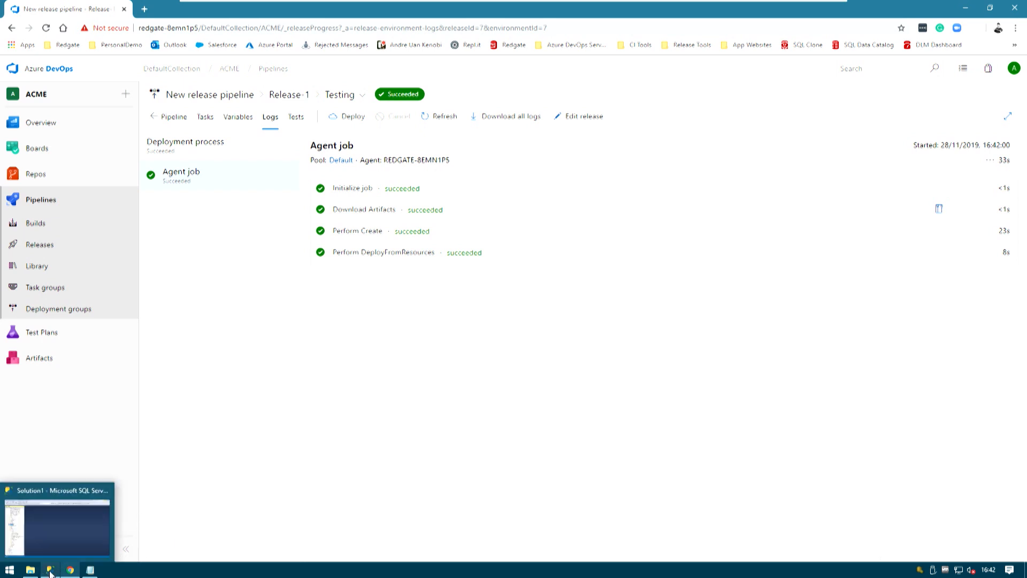
left_click(49, 572)
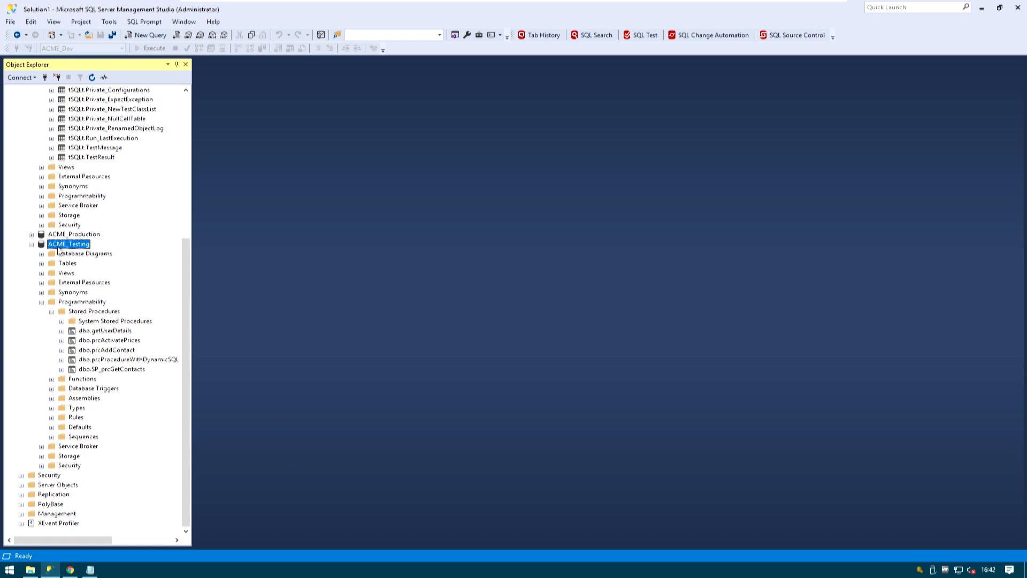
right_click(59, 244)
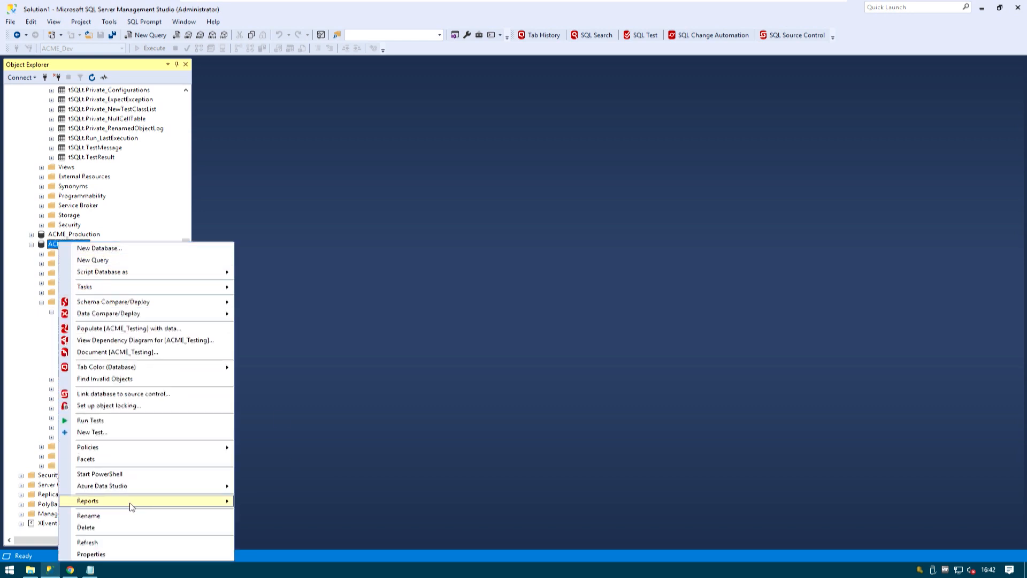
left_click(122, 542)
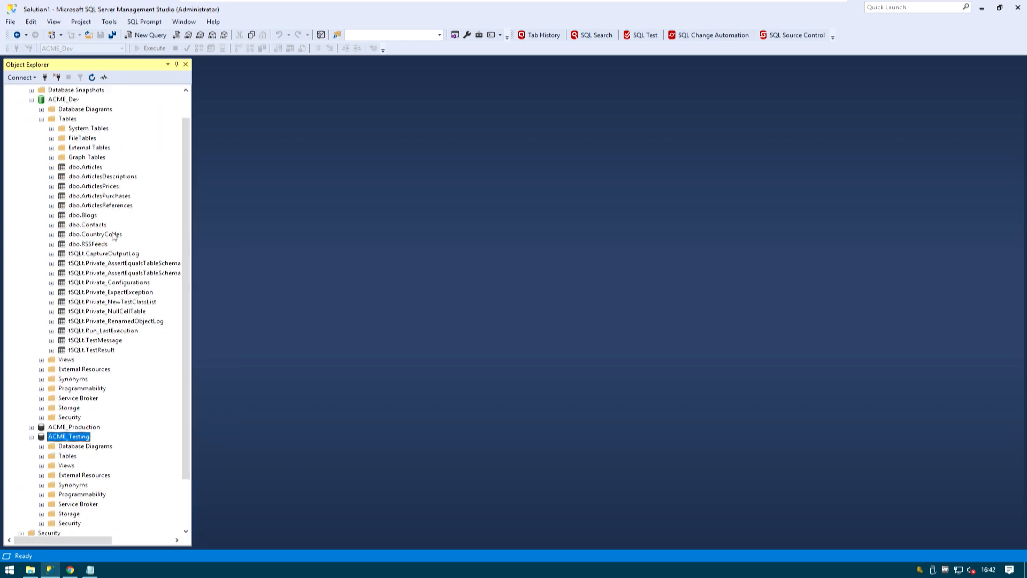
left_click(31, 100)
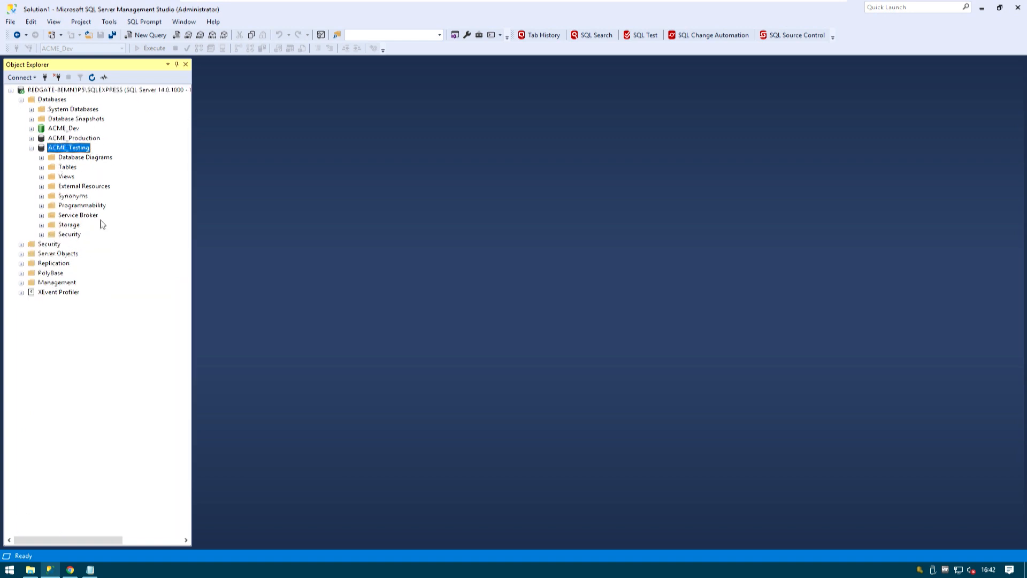
left_click(41, 167)
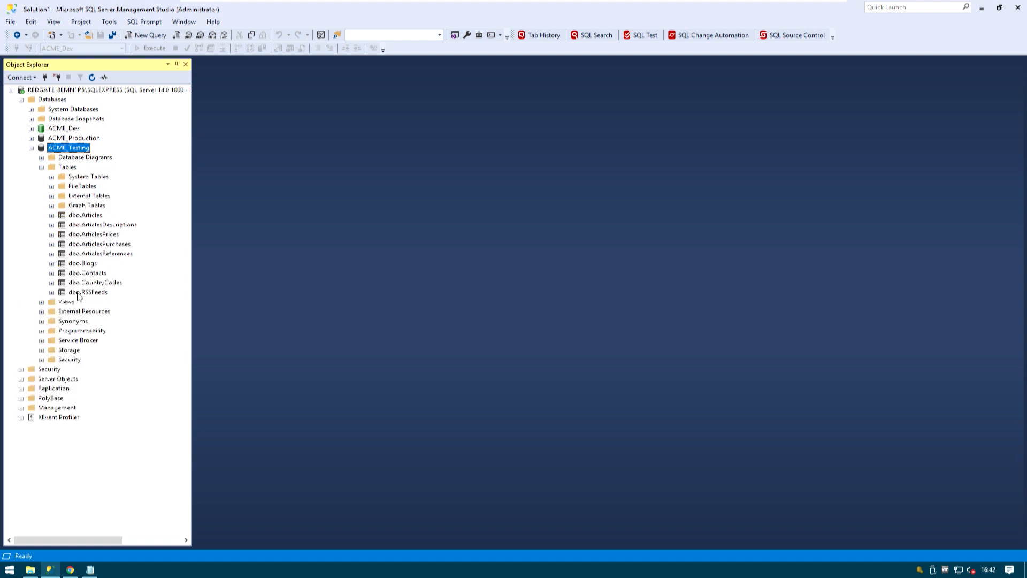
left_click(51, 272)
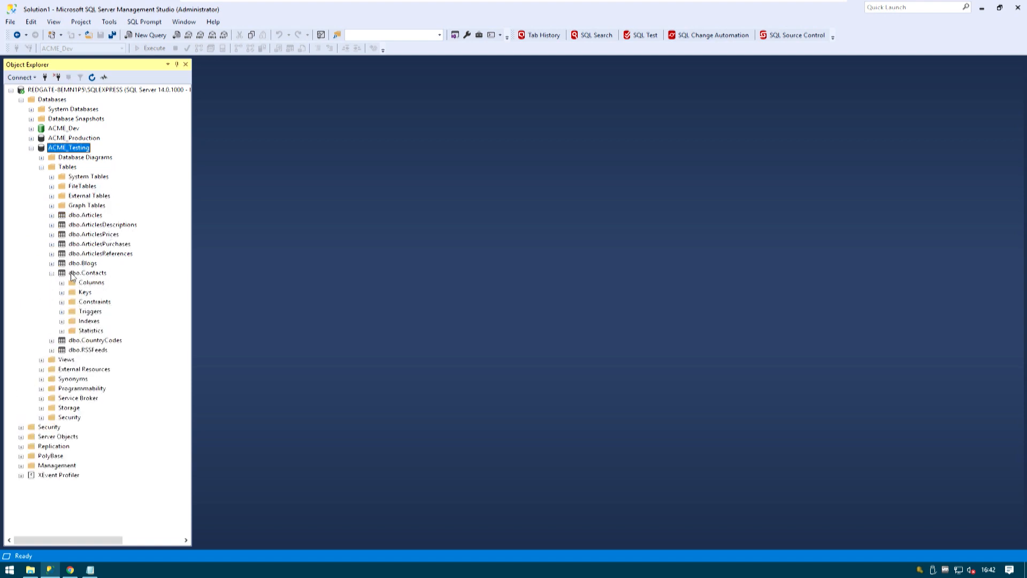
Examine the columns of dbo.Contacts in ACME_Testing, including TwitterHandle, and collapse the database's tables
left_click(62, 283)
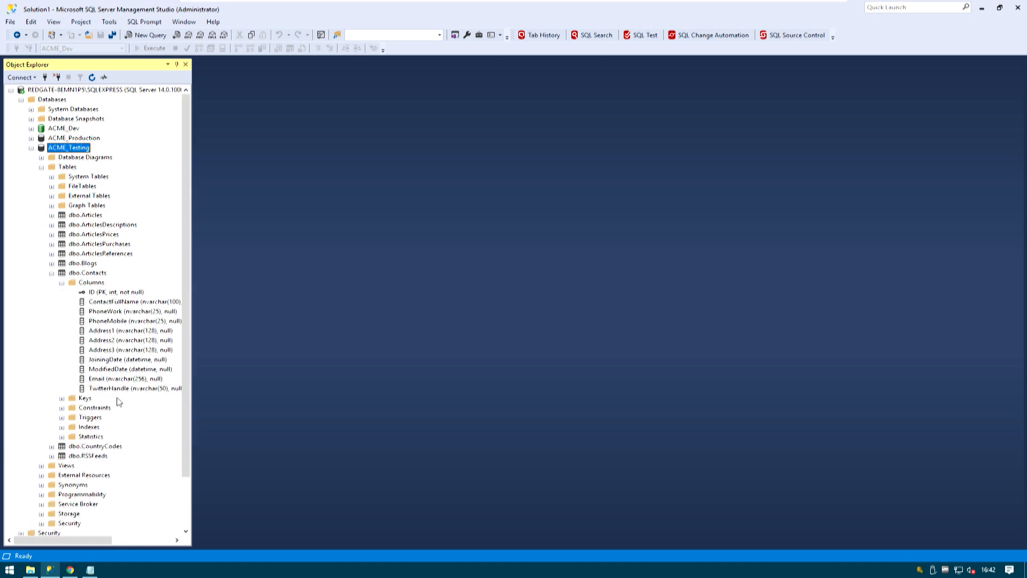
left_click(106, 389)
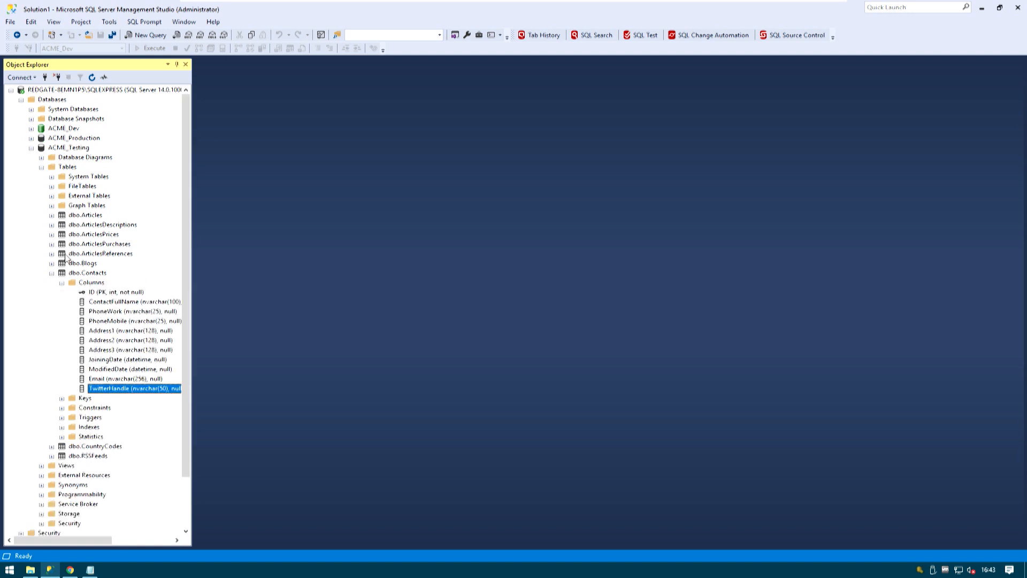
left_click(51, 273)
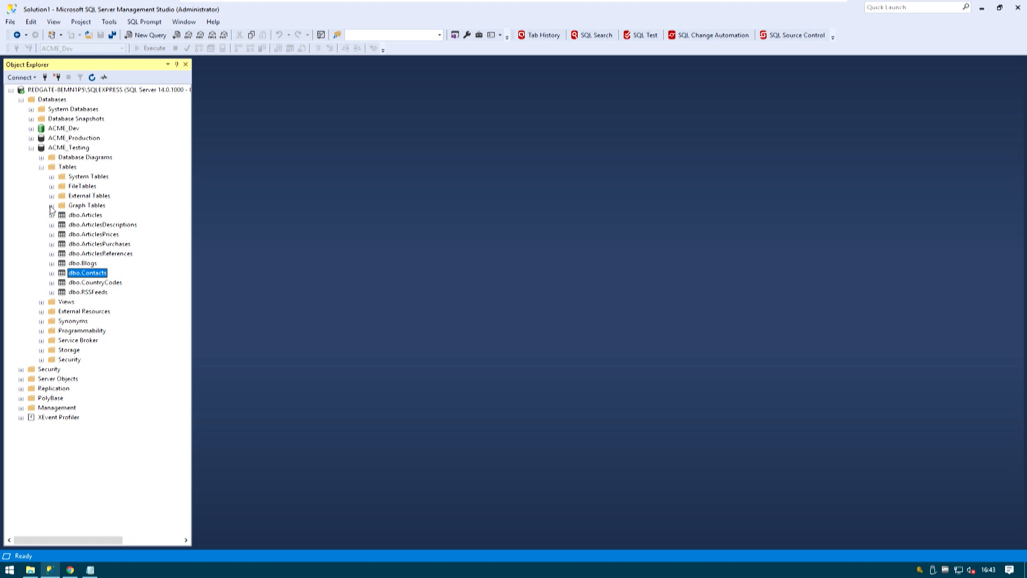
left_click(41, 167)
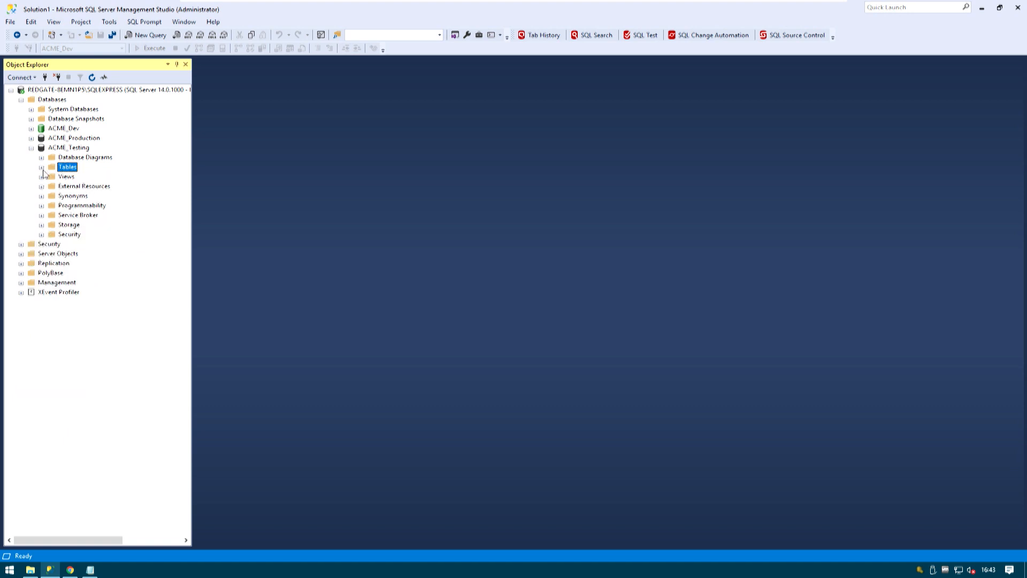
Examine the stored procedures of the ACME_Testing database, including dbo.getUserDetails
left_click(42, 206)
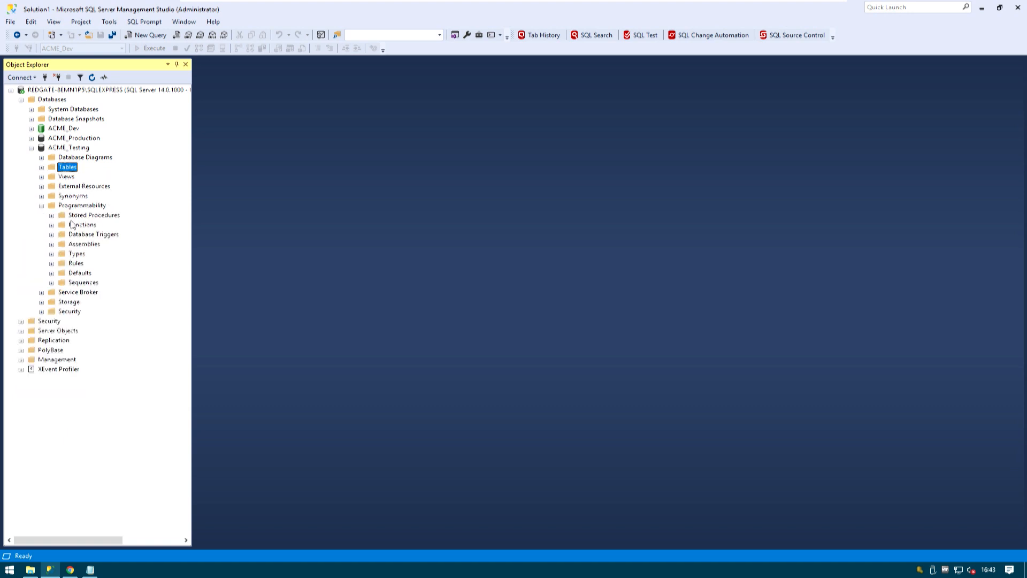
left_click(52, 215)
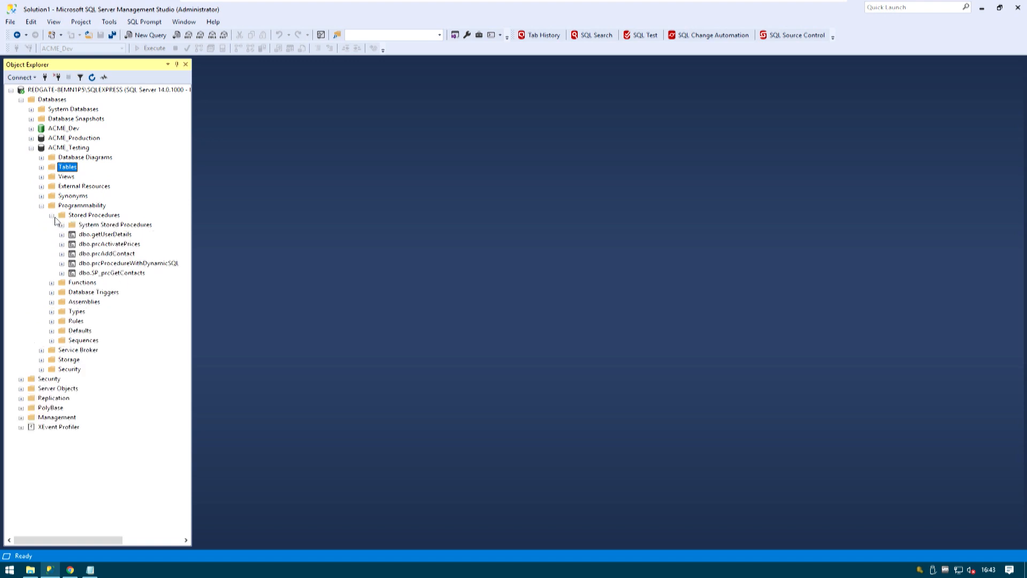
left_click(104, 236)
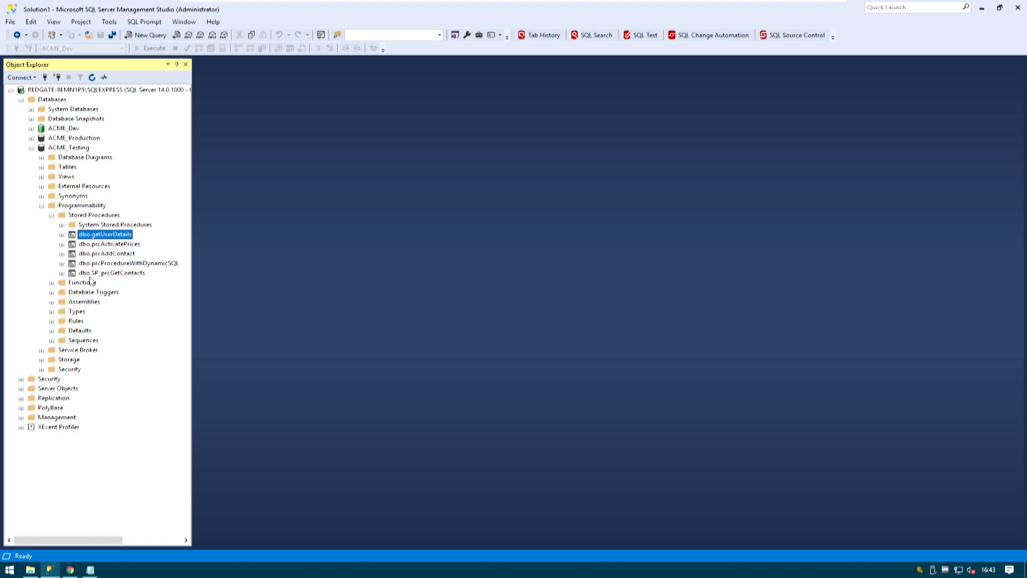
Examine the stored procedures of ACME_Dev, including its tSQLt and unit test procedures, and compare them with those of ACME_Testing
left_click(31, 129)
left_click(41, 148)
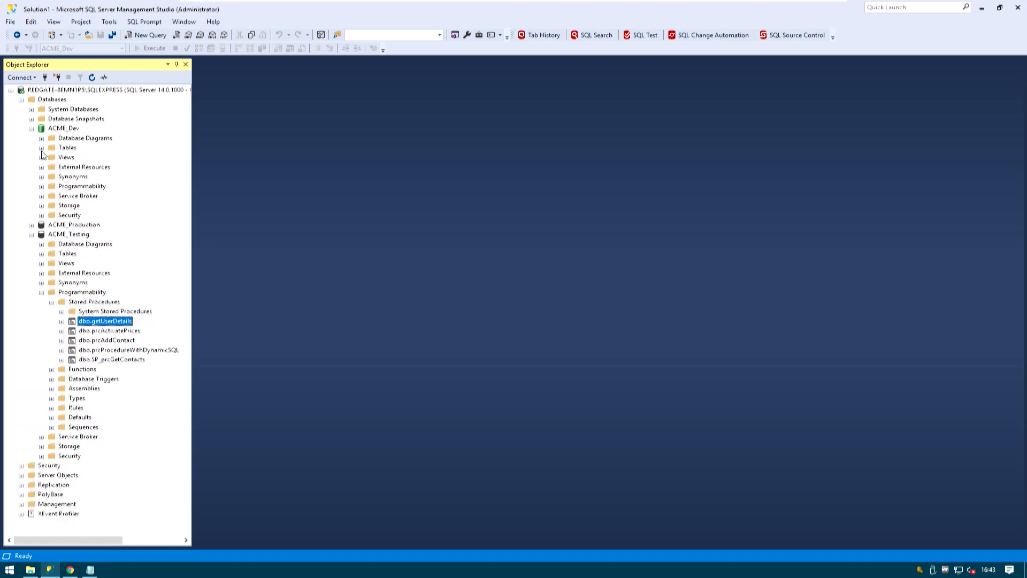
left_click(41, 186)
left_click(52, 197)
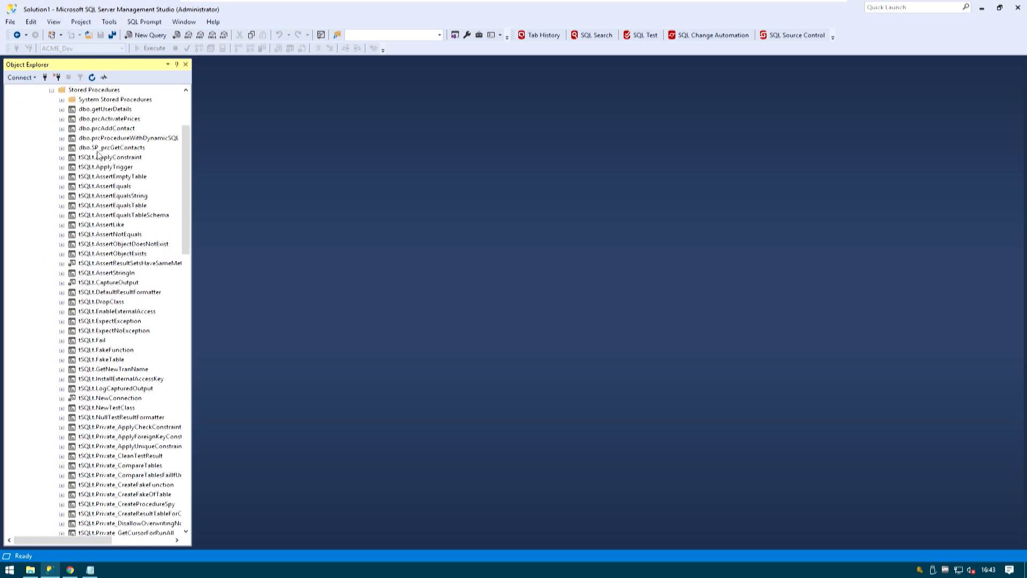
scroll(110, 203, "down", 20)
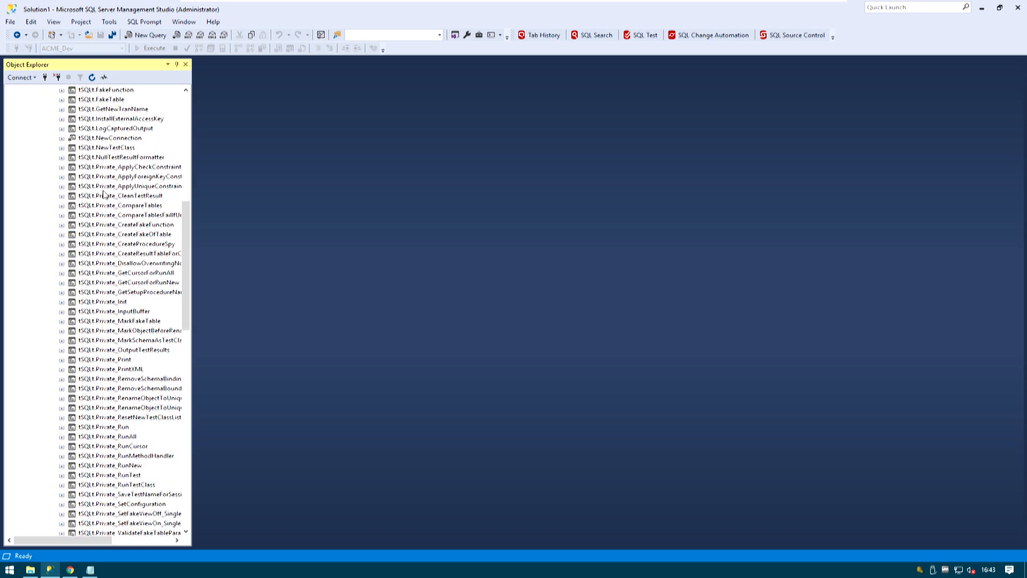
scroll(113, 229, "down", 9)
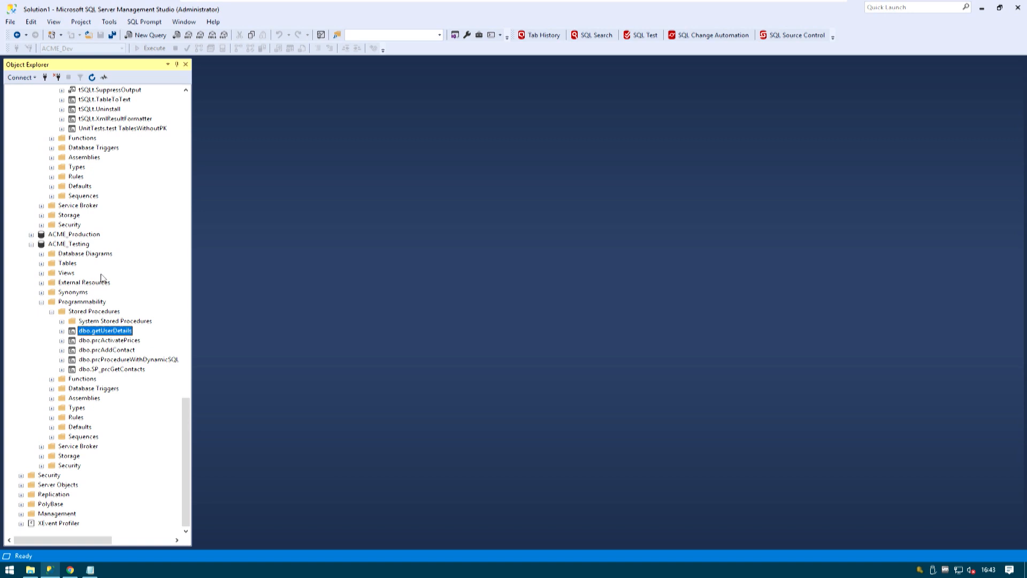
scroll(61, 230, "up", 4)
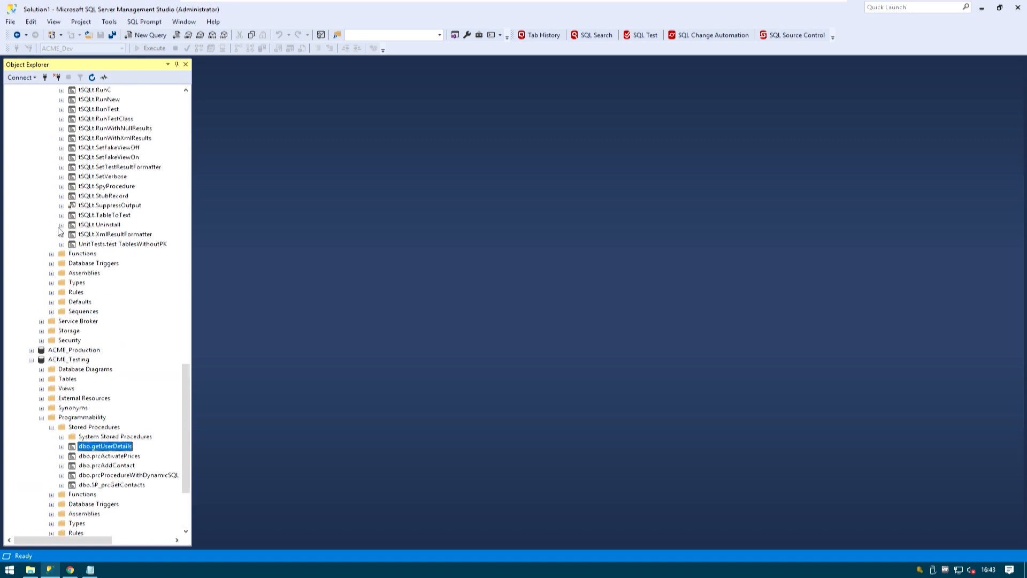
scroll(62, 231, "down", 2)
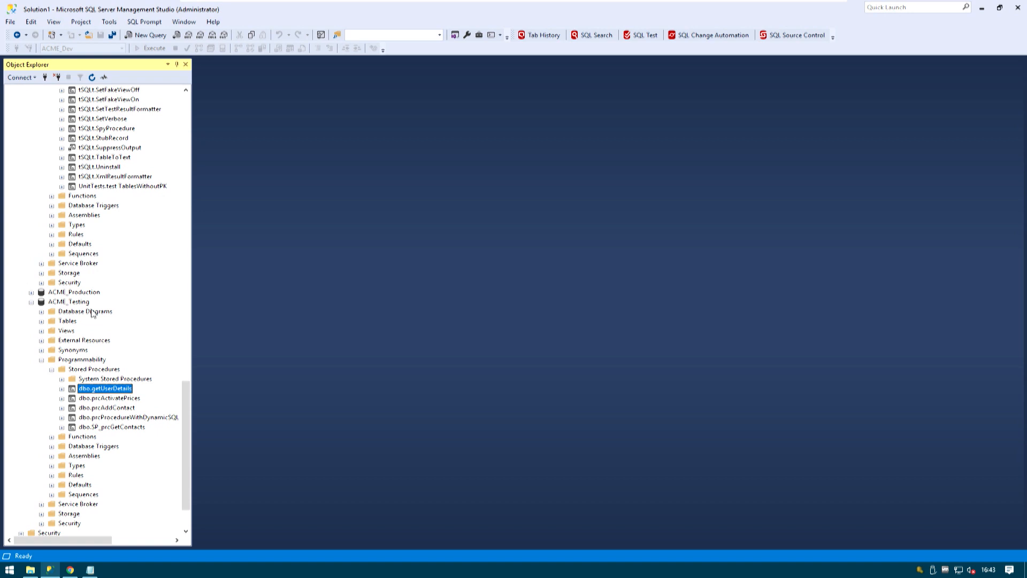
Switch to Azure DevOps, open the release pipeline for editing and enable the continuous deployment trigger on the _CI artifact
left_click(70, 569)
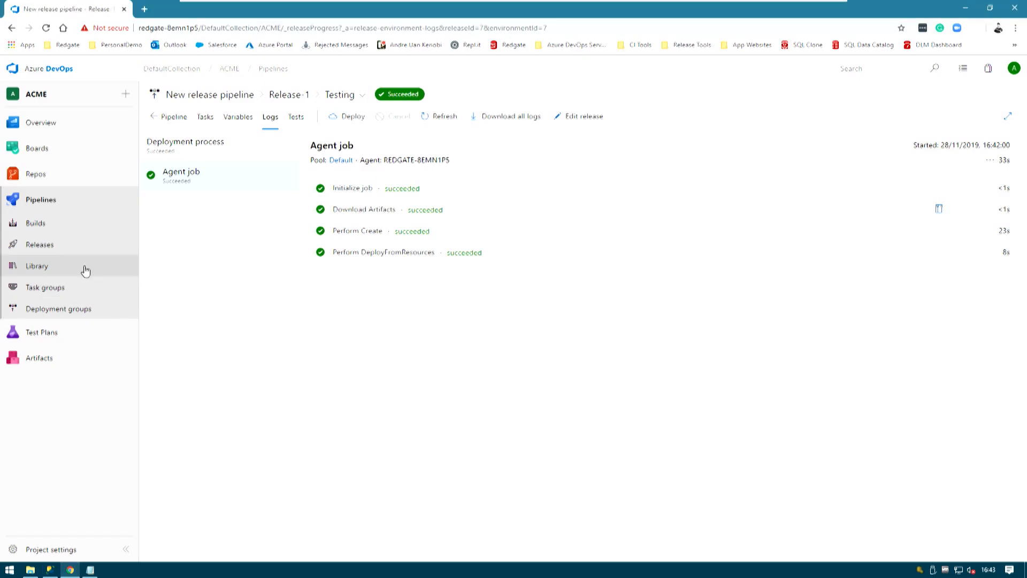
left_click(174, 119)
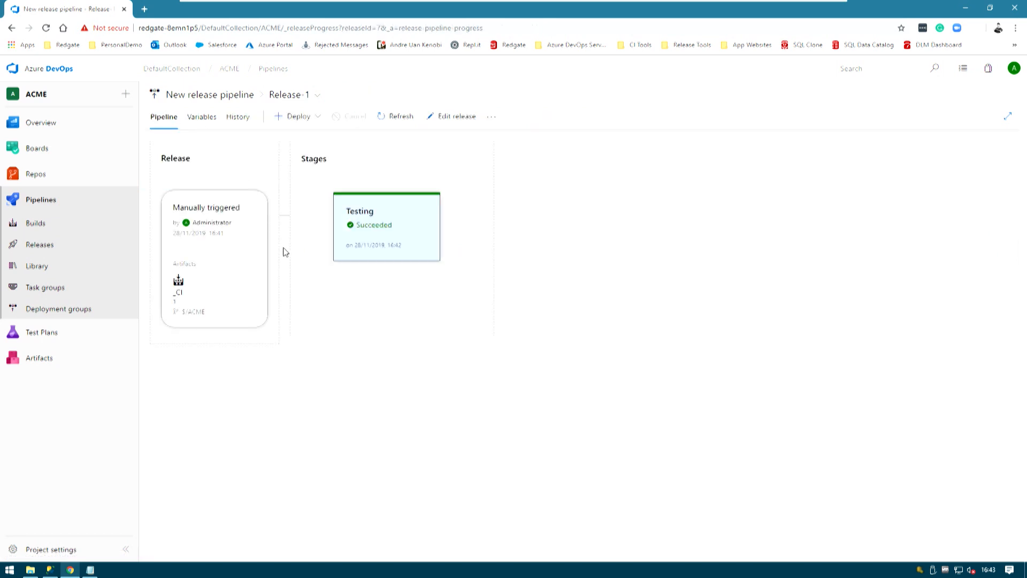
left_click(43, 244)
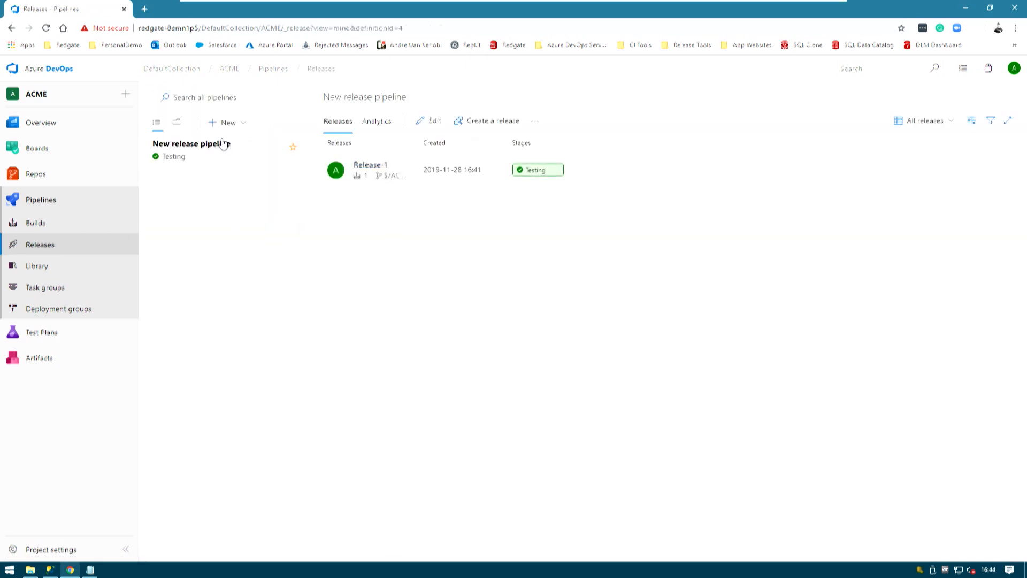
left_click(433, 122)
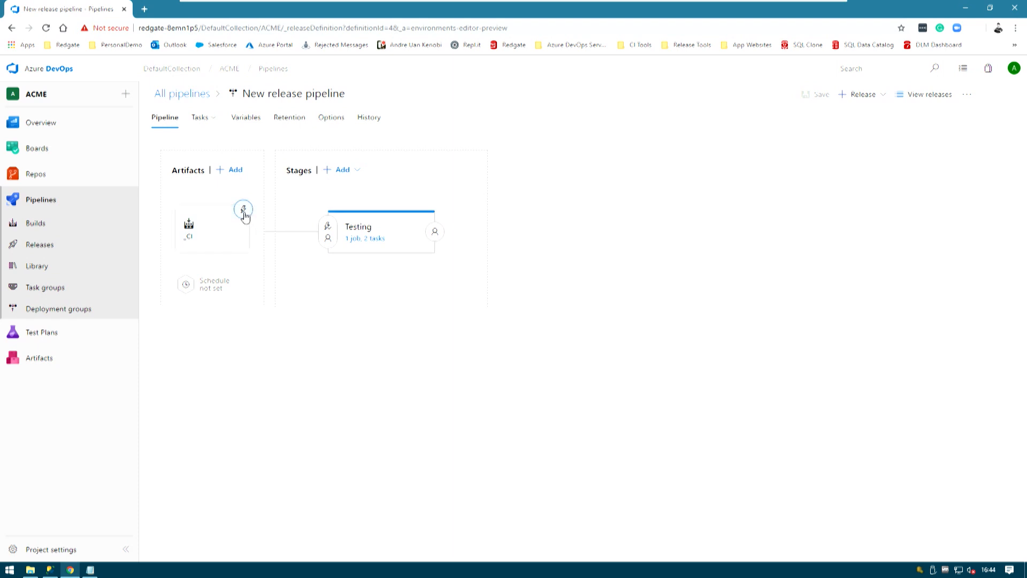
left_click(243, 210)
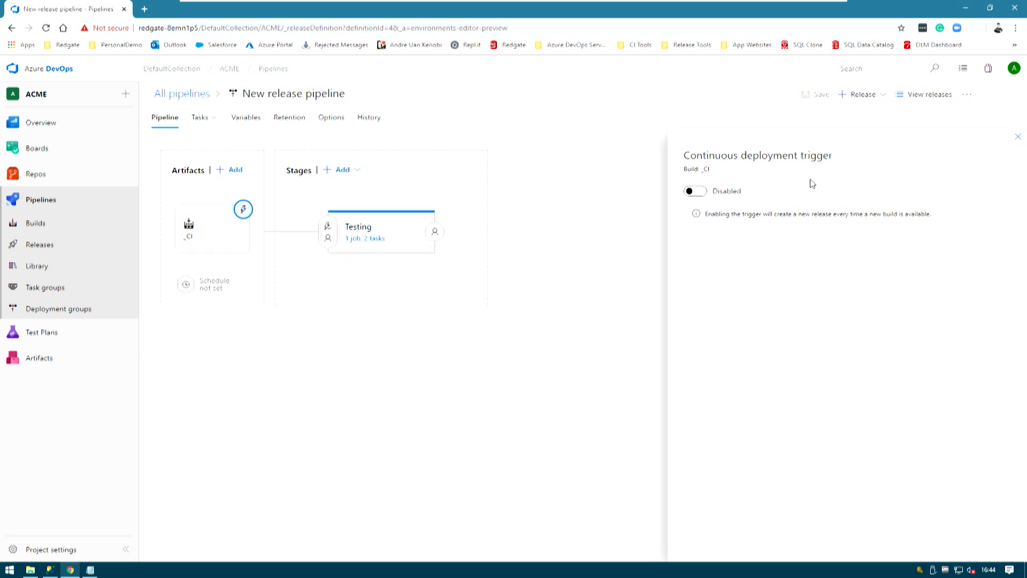
left_click(700, 194)
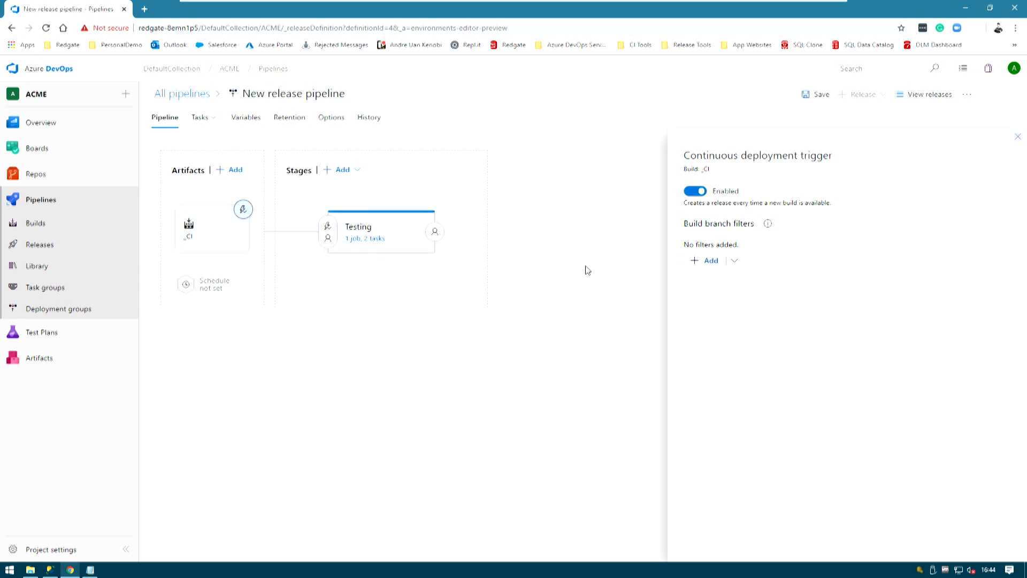
Review the Testing stage's pre-deployment conditions and clone the stage
left_click(331, 226)
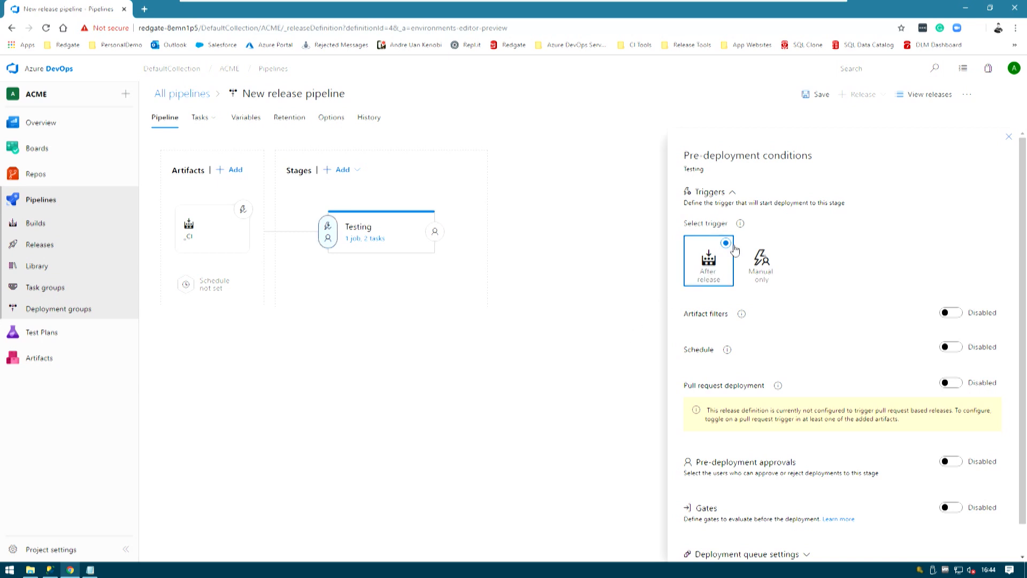
left_click(1009, 137)
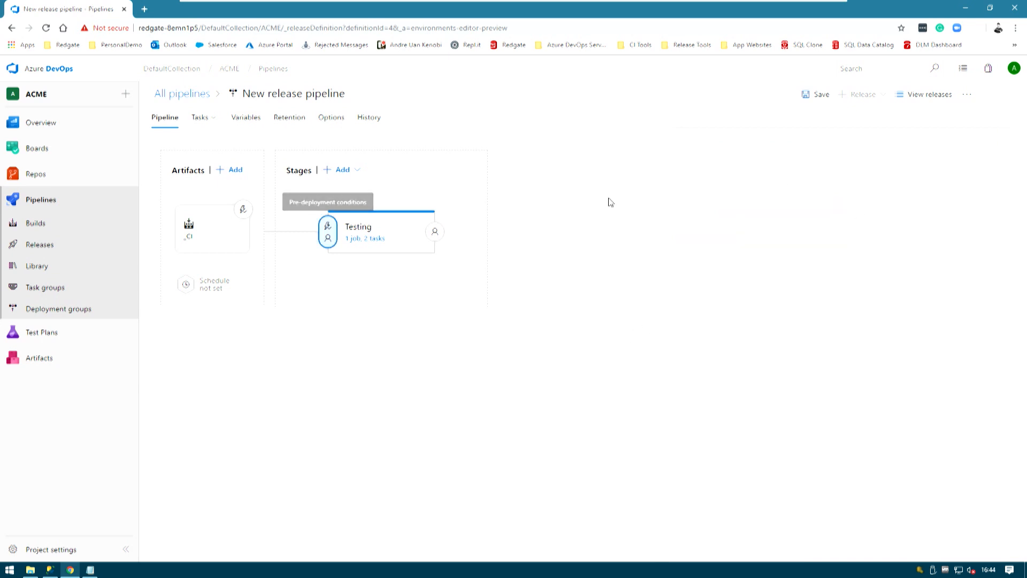
left_click(349, 171)
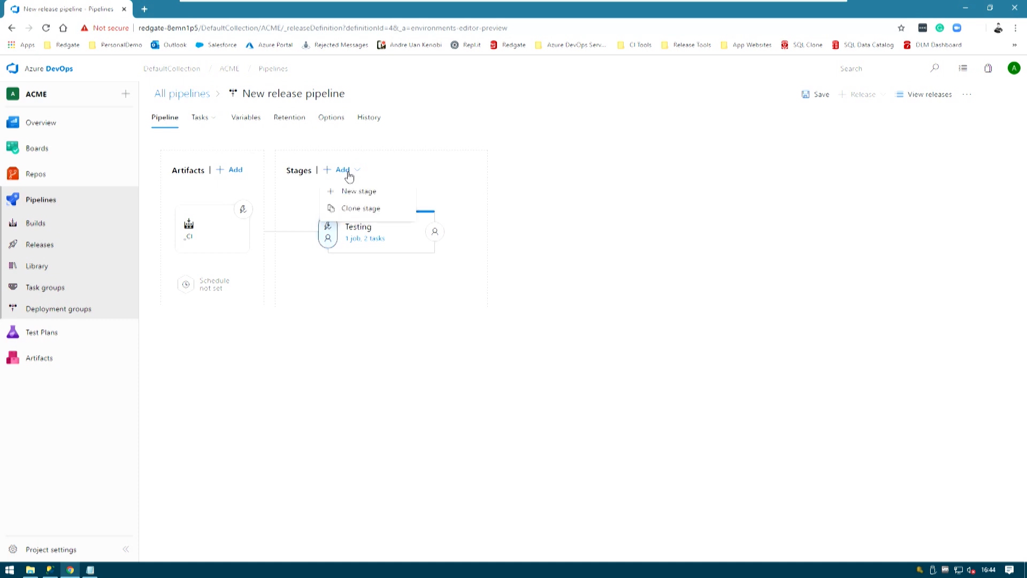
left_click(356, 209)
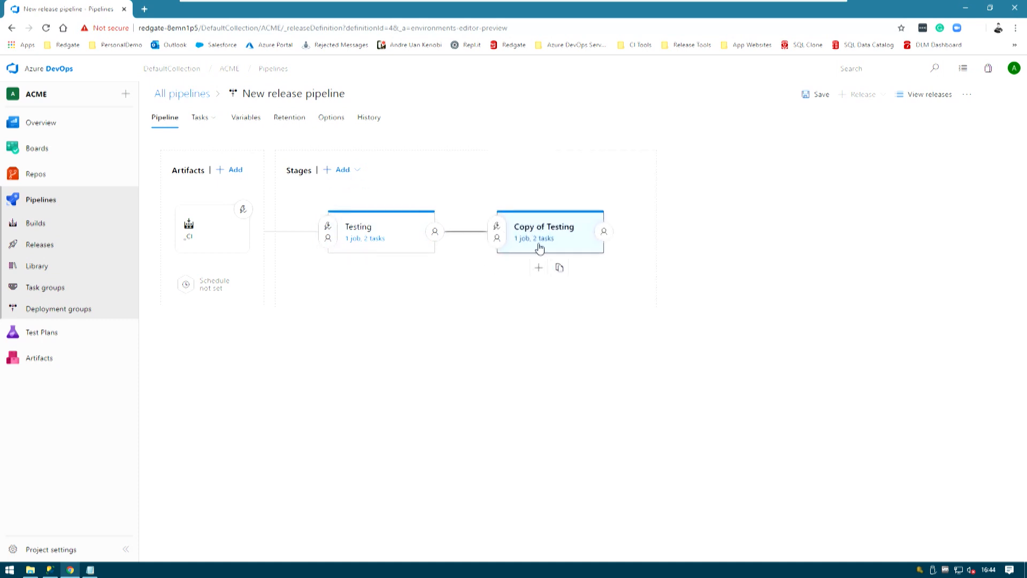